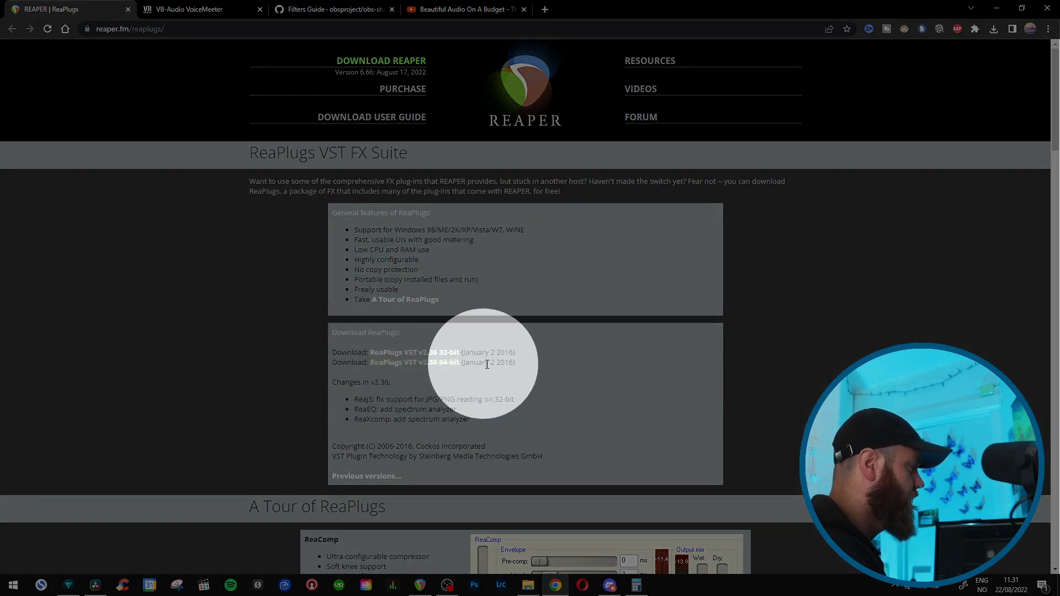
- Download the 64-bit ReaPlugs VST v2.36 installer and launch it
click(423, 369)
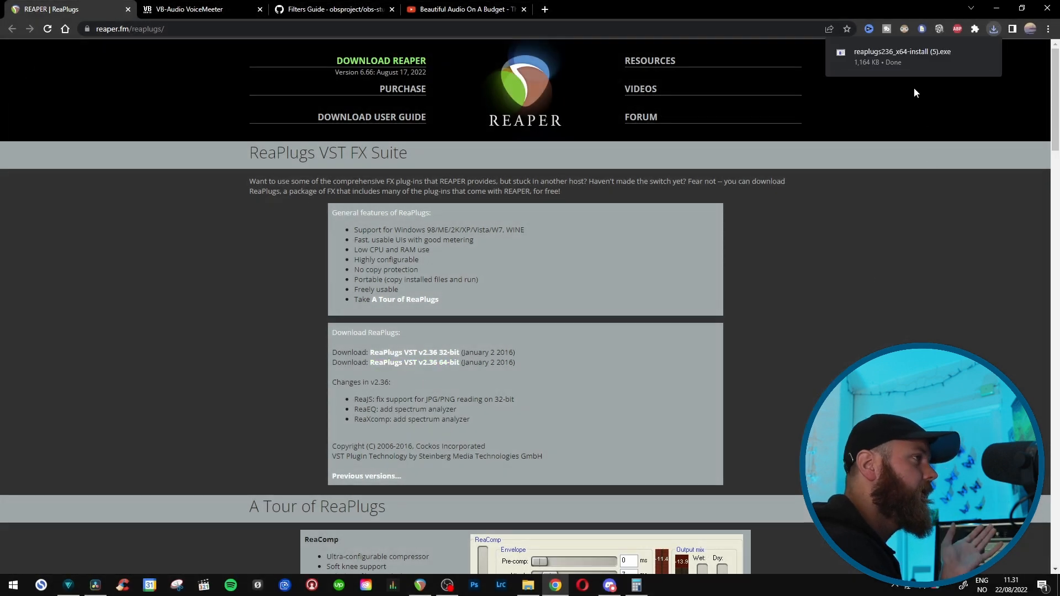
click(913, 52)
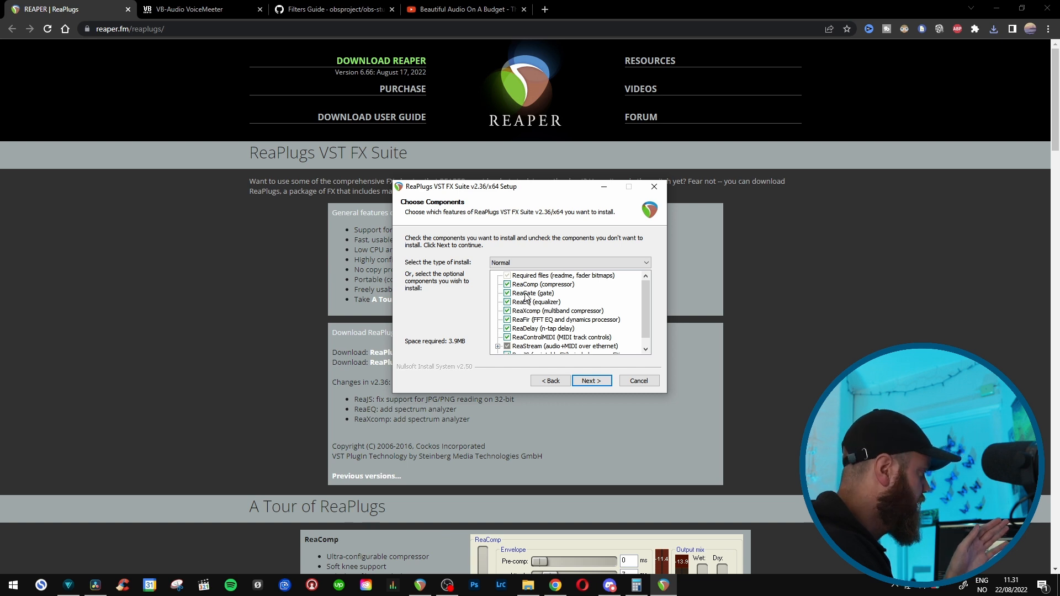
- Deselect every optional ReaPlugs component except ReaStream and continue to the install location
click(507, 285)
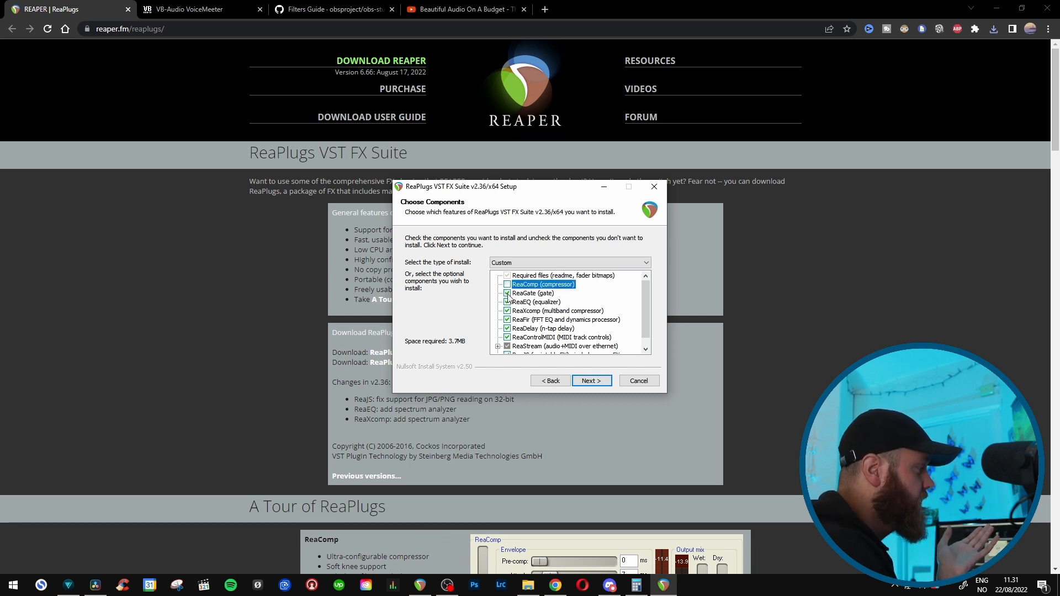
click(507, 293)
click(507, 302)
click(507, 311)
click(507, 319)
click(507, 329)
click(507, 337)
scroll(613, 332, down, 1)
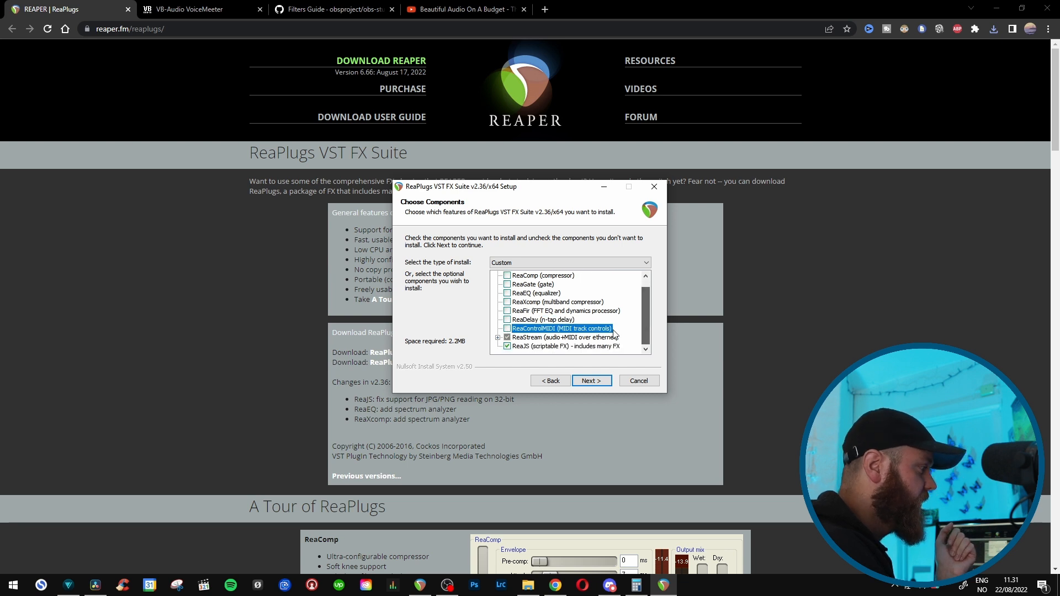
click(507, 346)
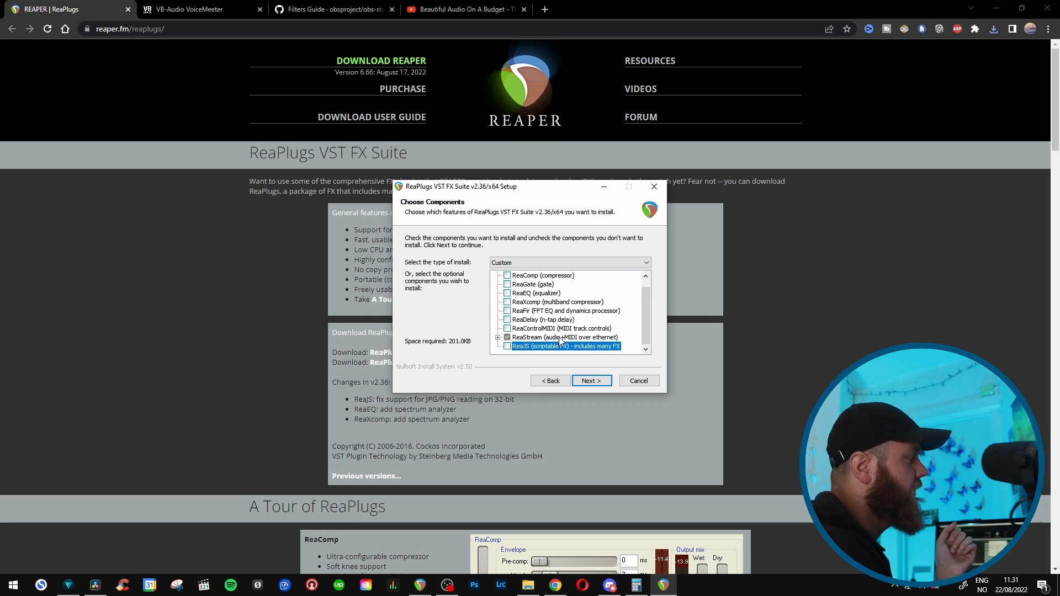
click(592, 381)
- Compare the installer's destination folder with the Windows VST plugin locations listed in the OBS Filters Guide
drag(558, 315, 412, 318)
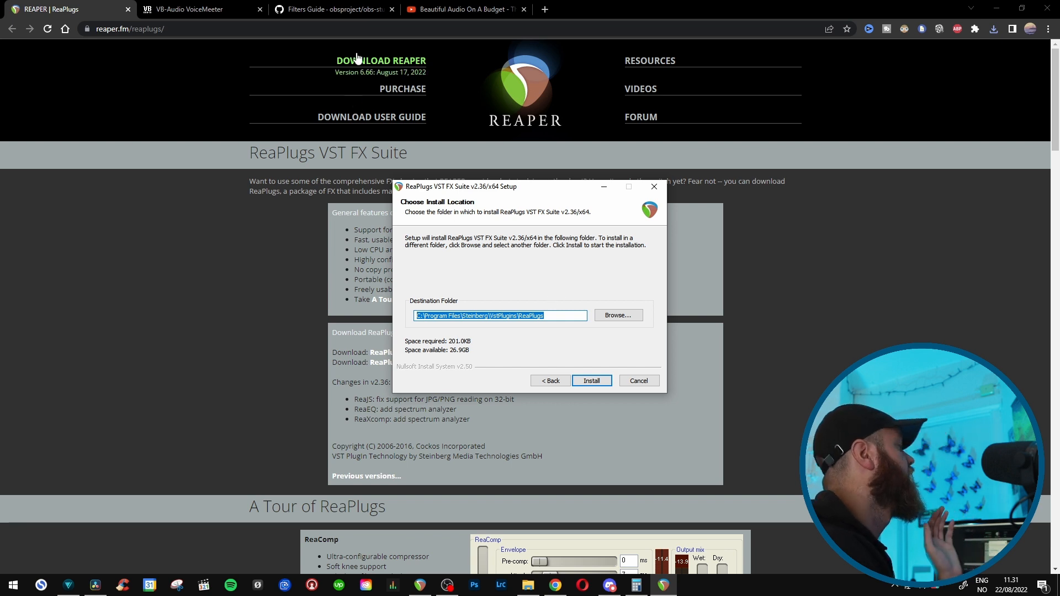
click(333, 7)
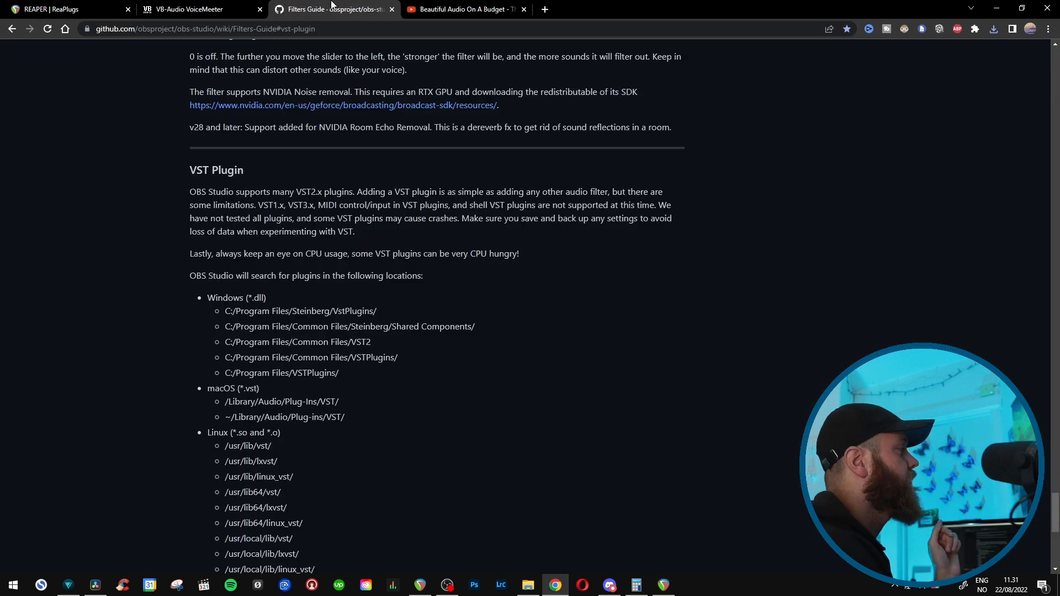
scroll(615, 325, down, 1)
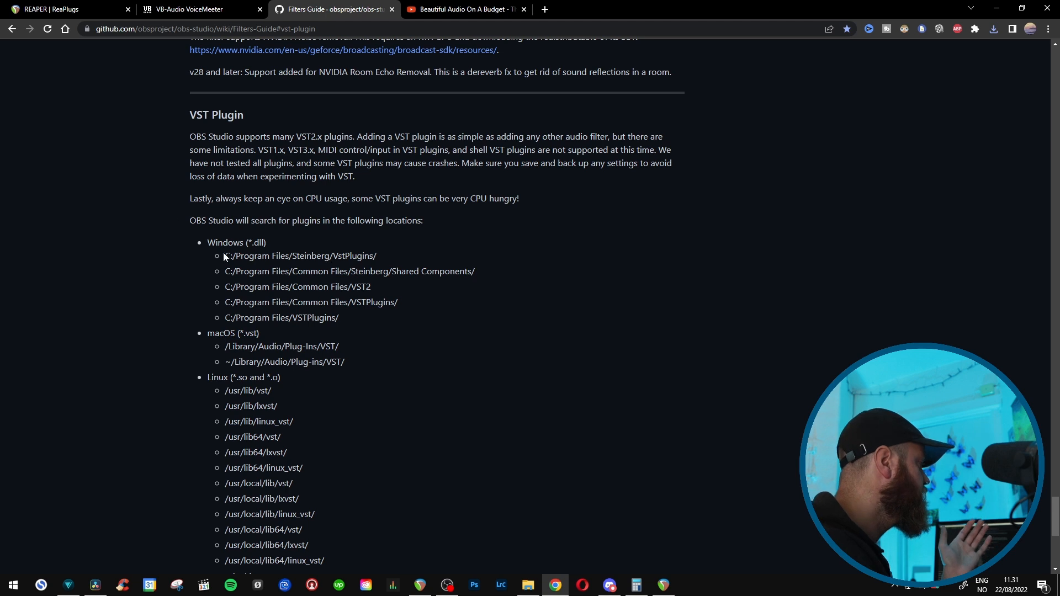
drag(226, 256, 385, 313)
click(389, 313)
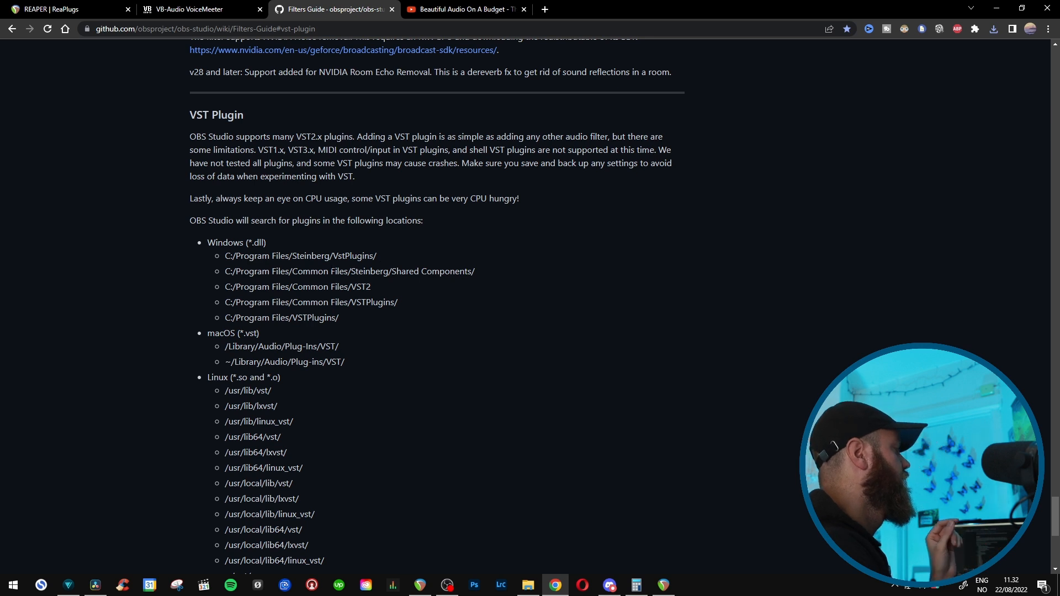
click(664, 585)
drag(521, 184, 632, 161)
click(540, 295)
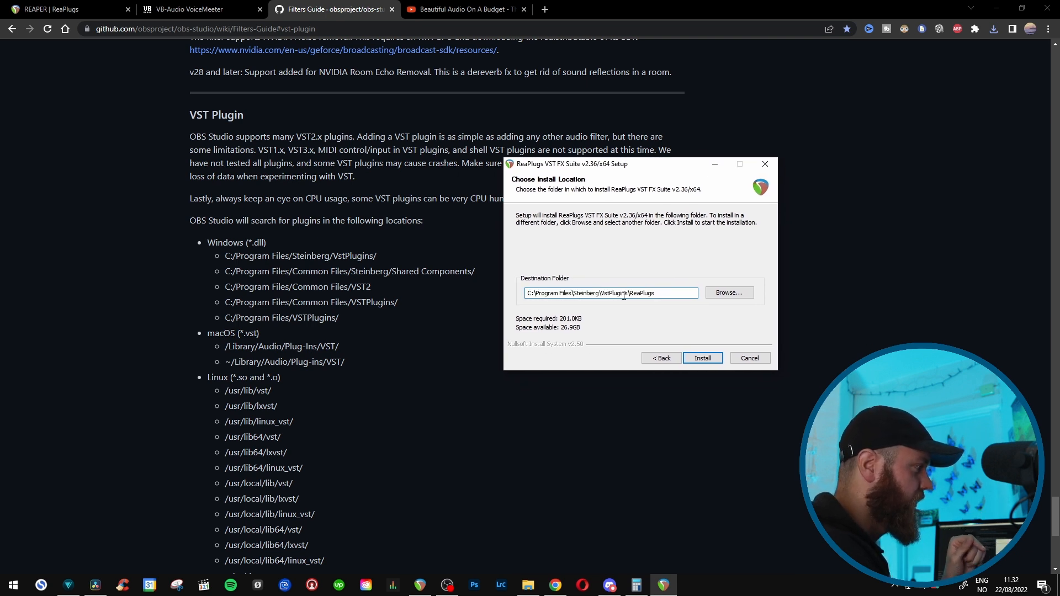
drag(225, 256, 365, 256)
click(521, 335)
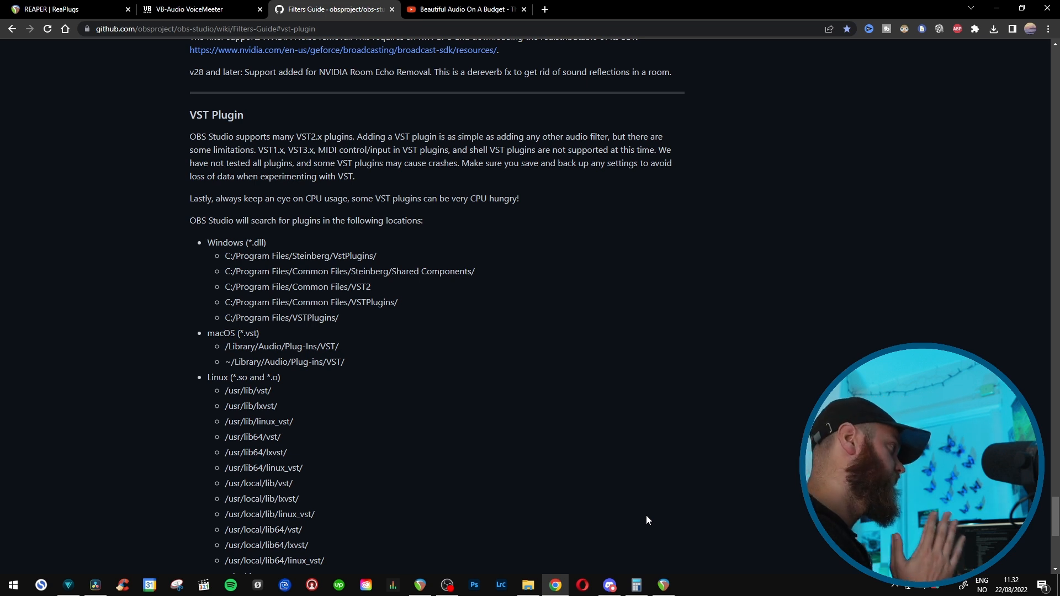
- Return to the ReaPlugs setup and cancel the installation
key(alt+Tab)
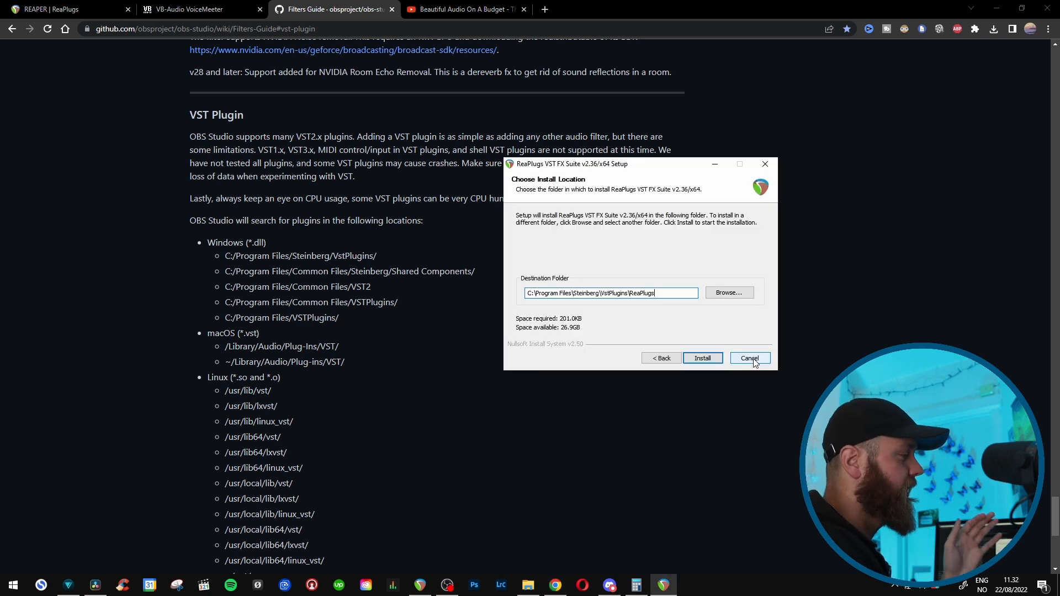
click(754, 359)
click(576, 333)
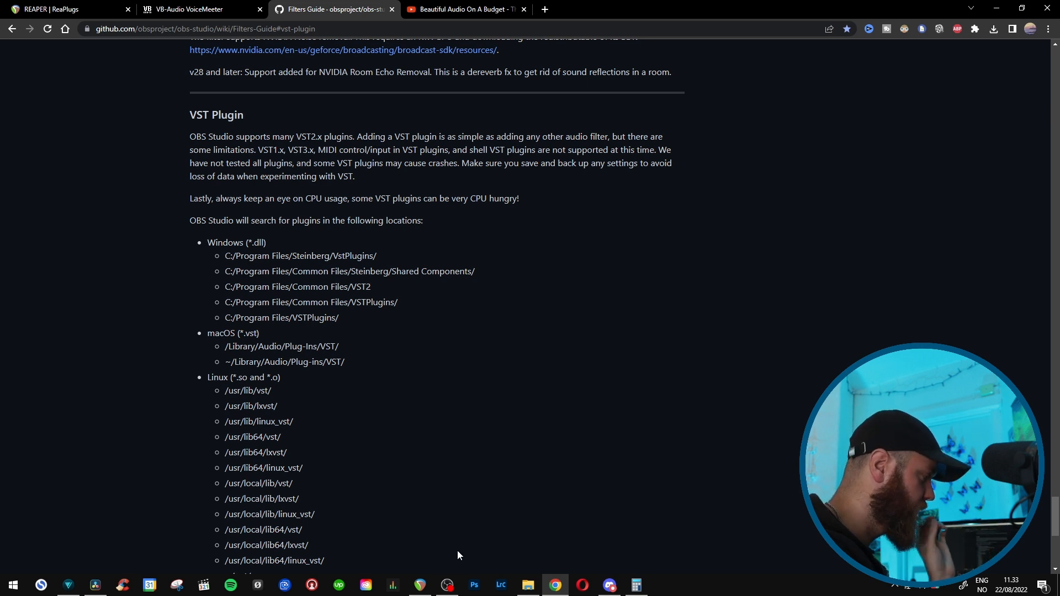
- Switch to REAPER and close the open ReaStream plug-in window
click(420, 585)
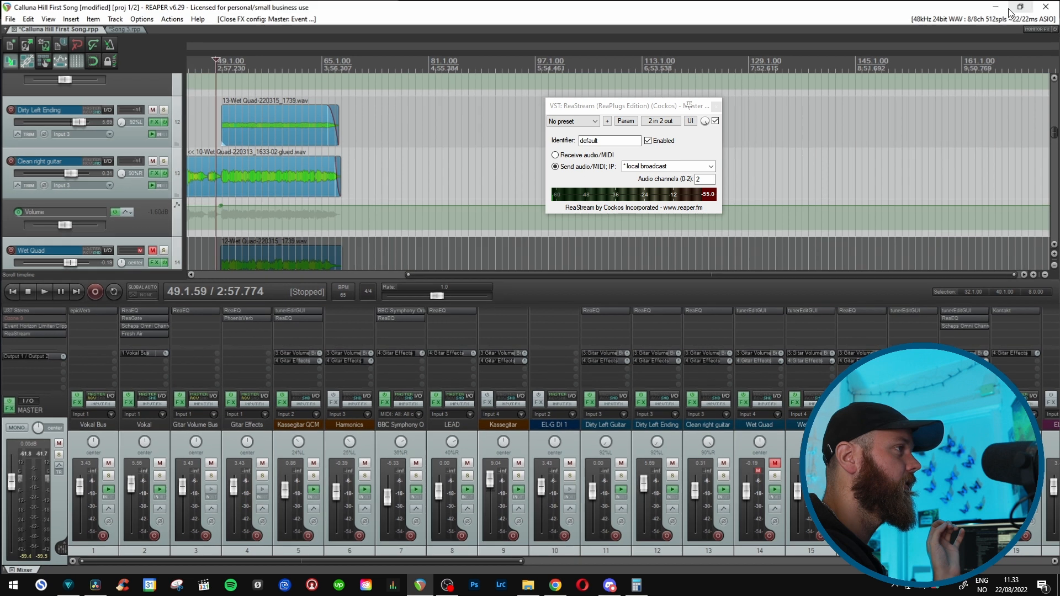
click(1022, 8)
click(715, 106)
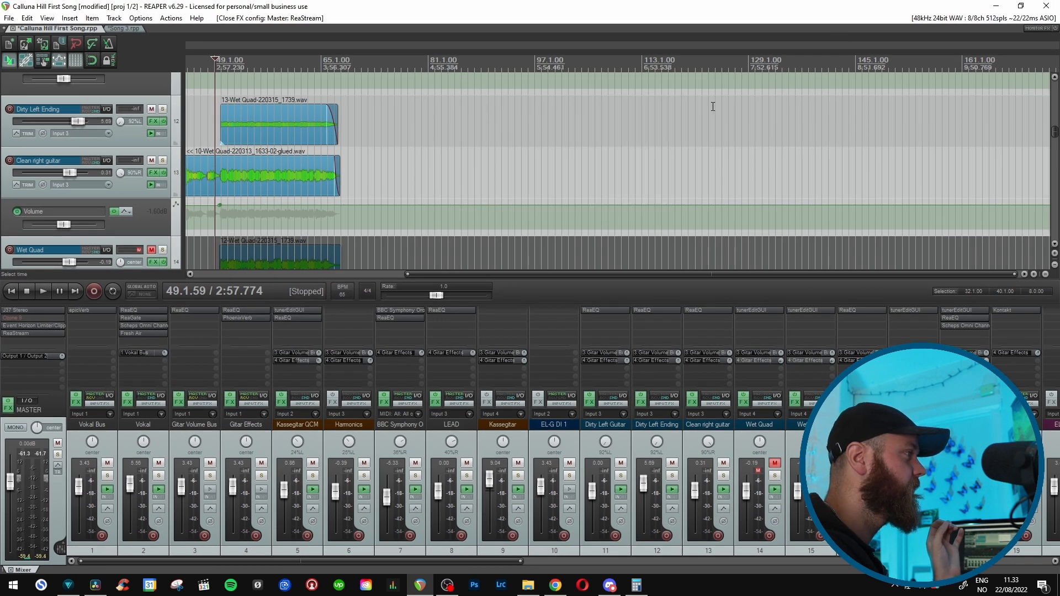
- Check the VST plug-in paths in REAPER's preferences, and close the preferences
click(143, 18)
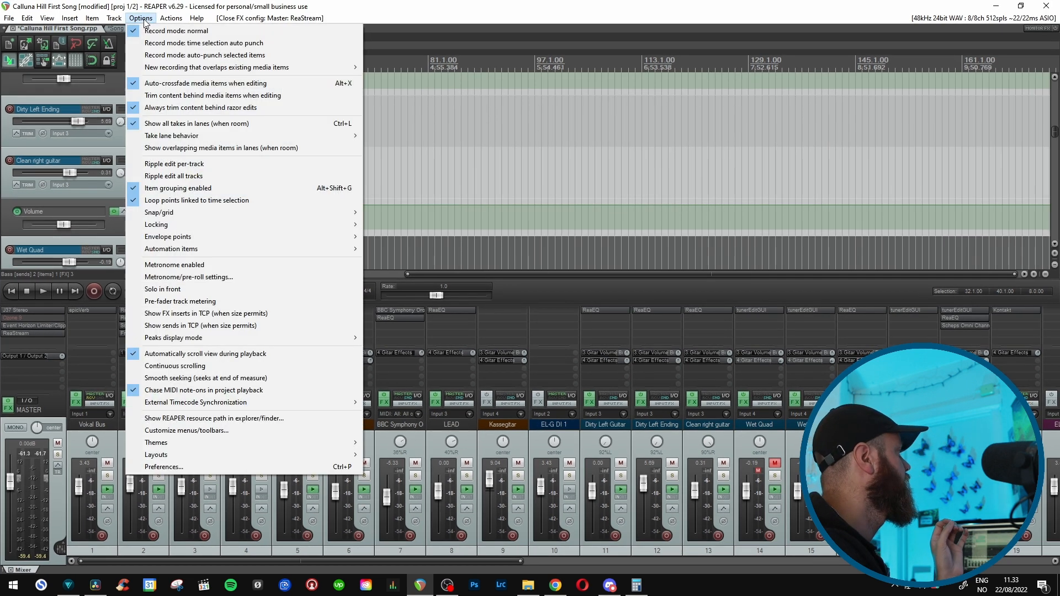
click(160, 466)
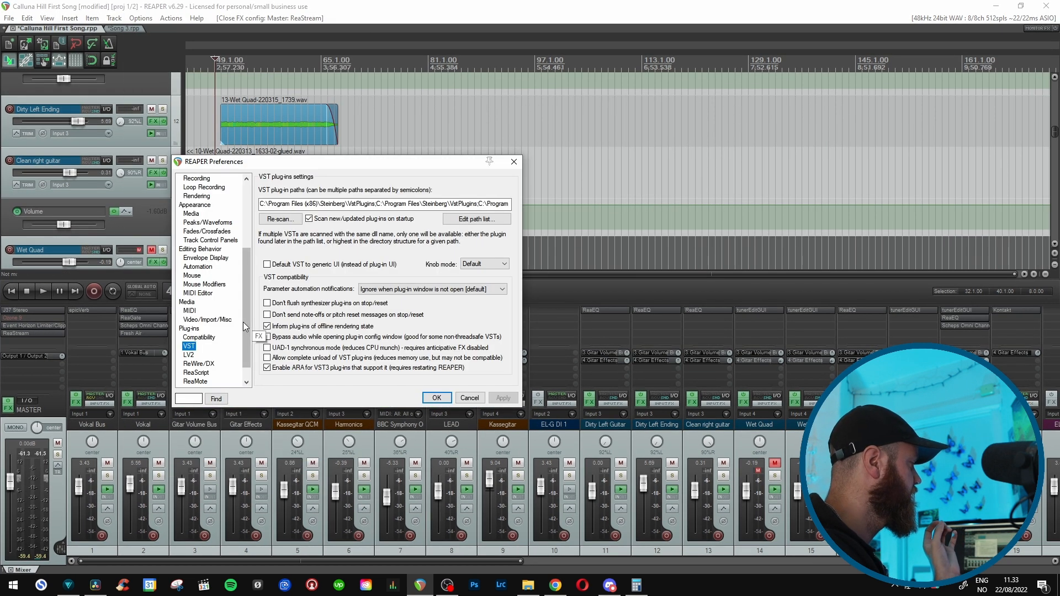
click(184, 331)
click(188, 347)
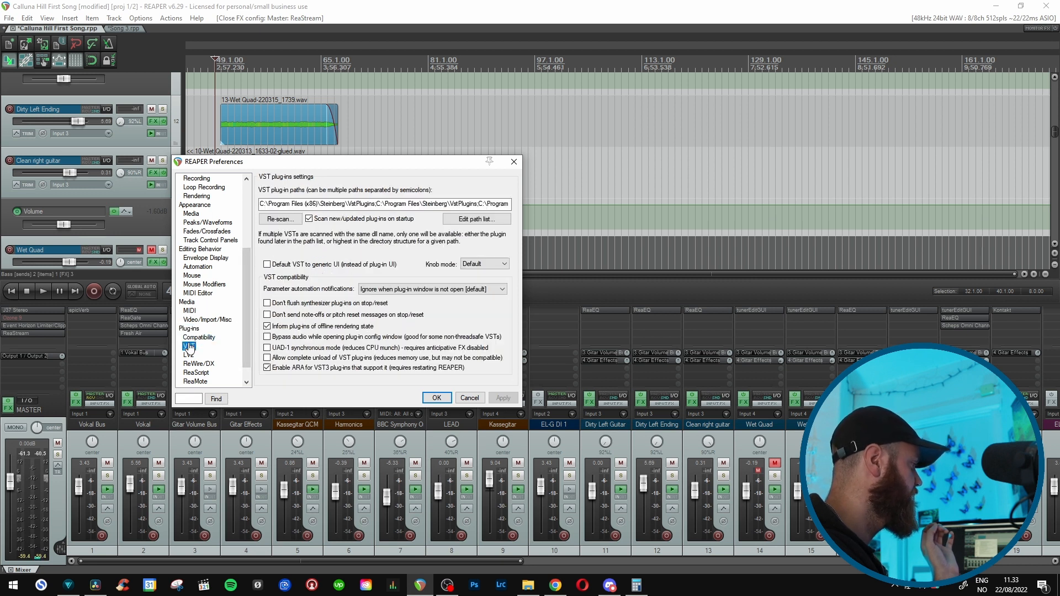
drag(325, 164, 291, 129)
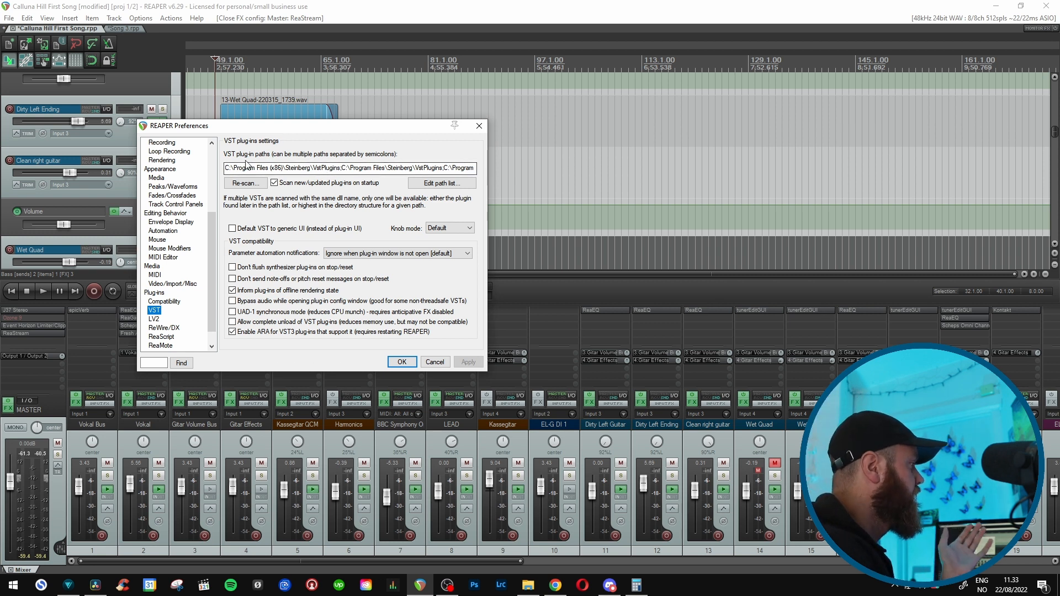
drag(231, 169, 286, 169)
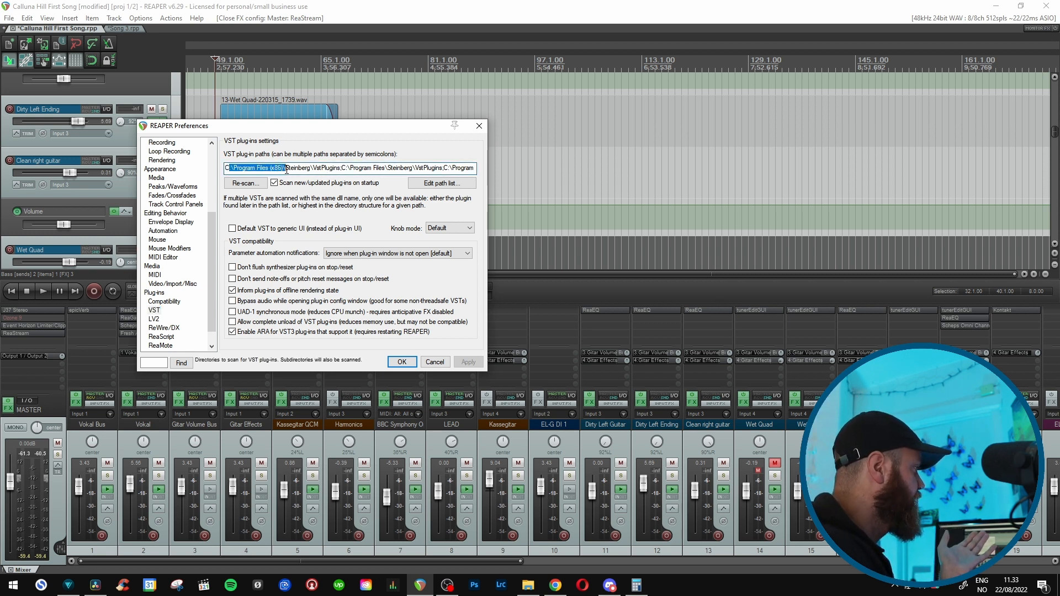
click(322, 168)
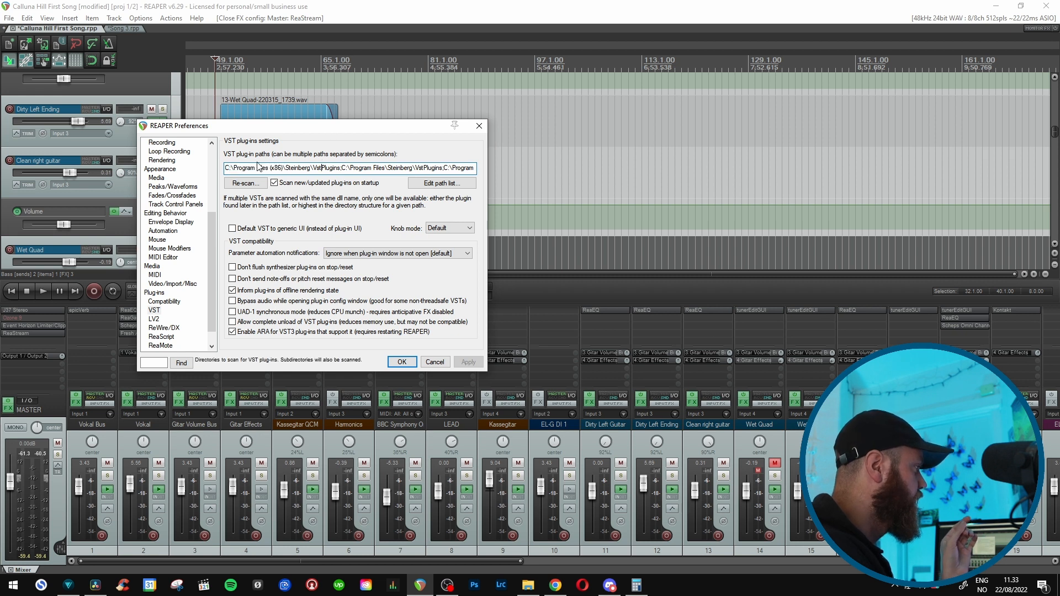
drag(234, 168, 339, 170)
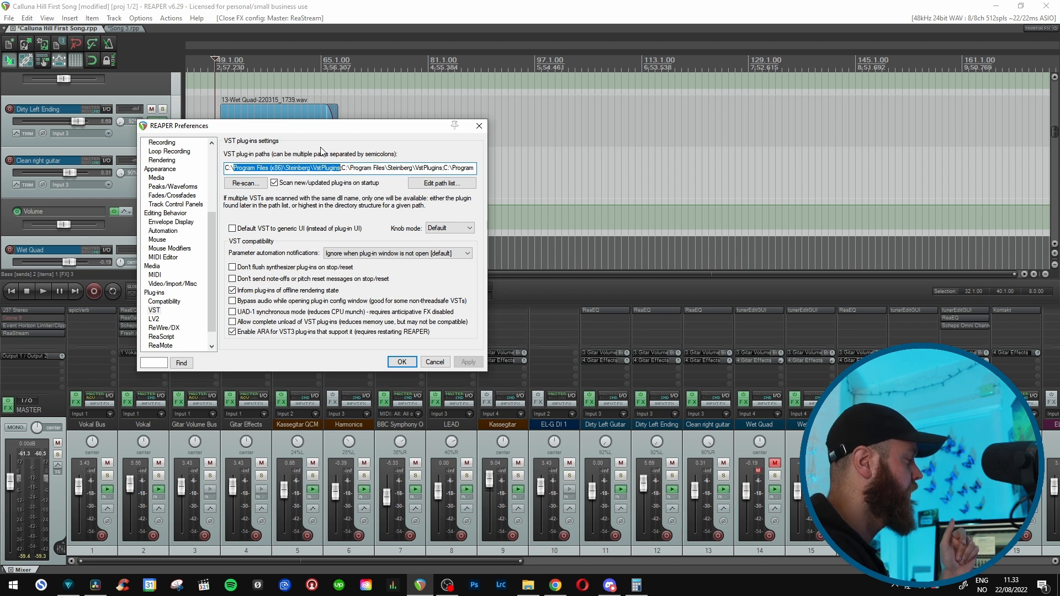
click(402, 362)
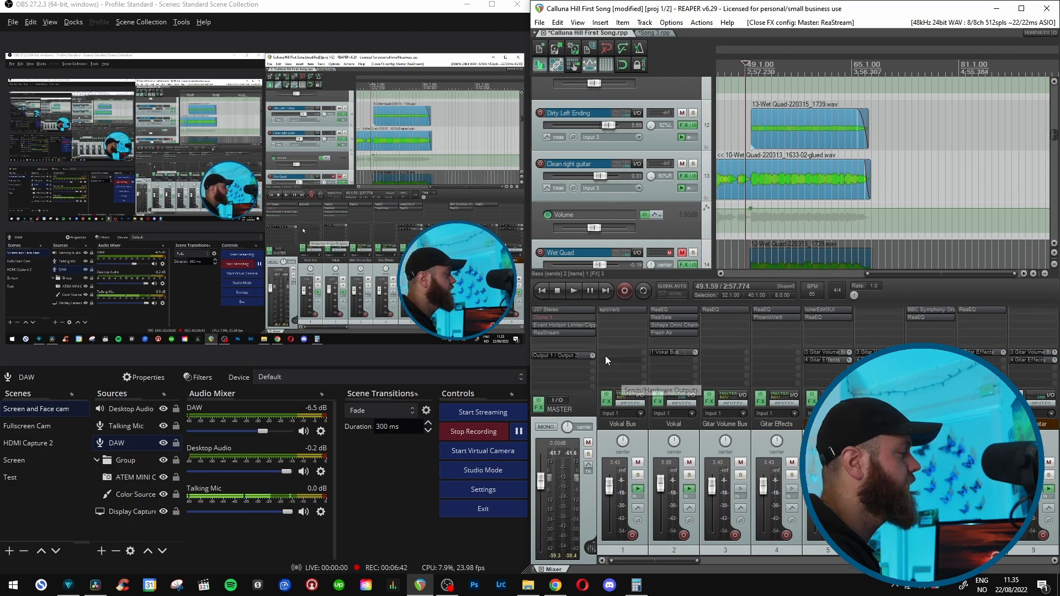
- Remove the existing ReaStream effect from the master track and mute the DAW audio source in OBS
key(ctrl)
key(ctrl)
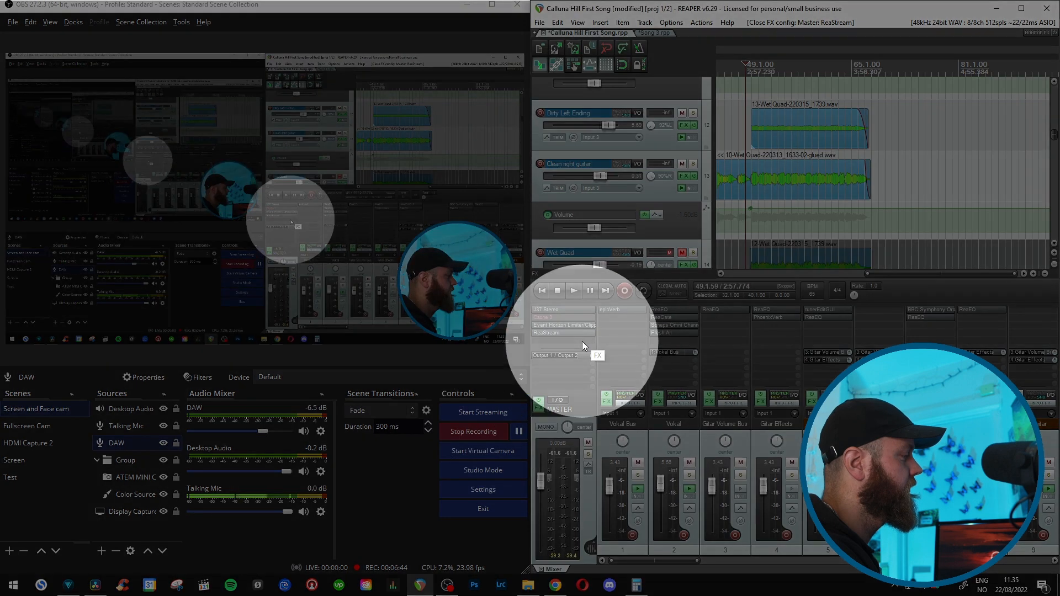
alt+click(575, 334)
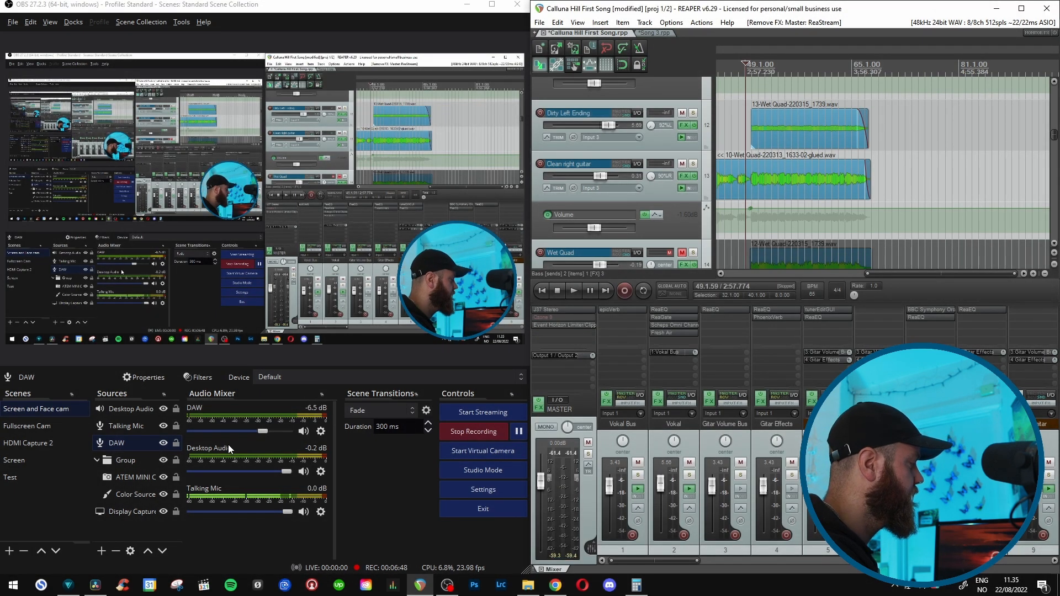
click(304, 431)
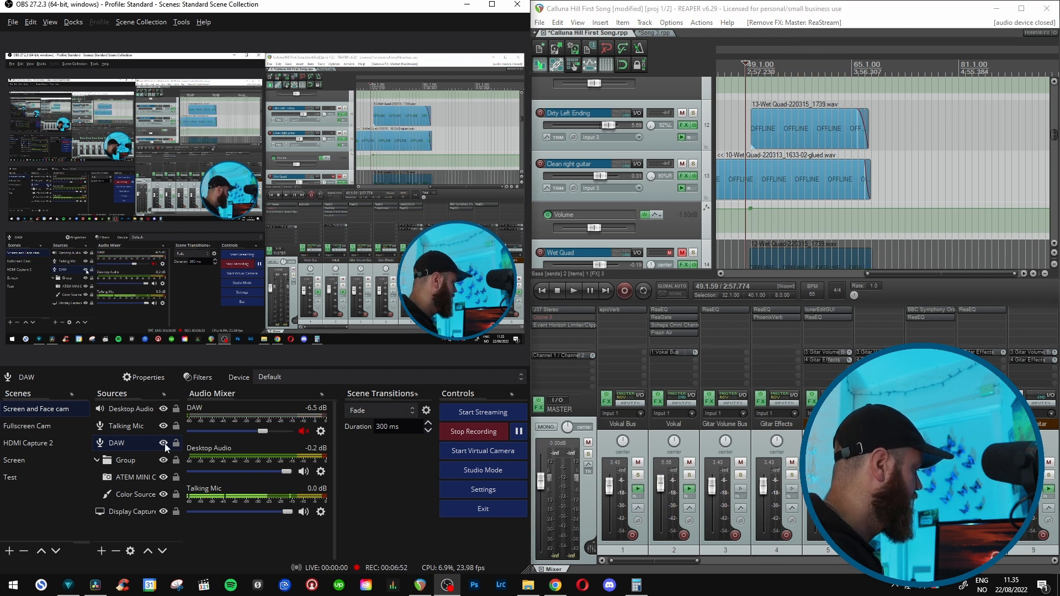
- Search REAPER's effects for "reastream" and add VST: ReaStream (Cockos) (8ch) to the master track
double_click(578, 332)
click(394, 170)
drag(396, 172, 352, 172)
click(355, 185)
click(398, 172)
click(405, 173)
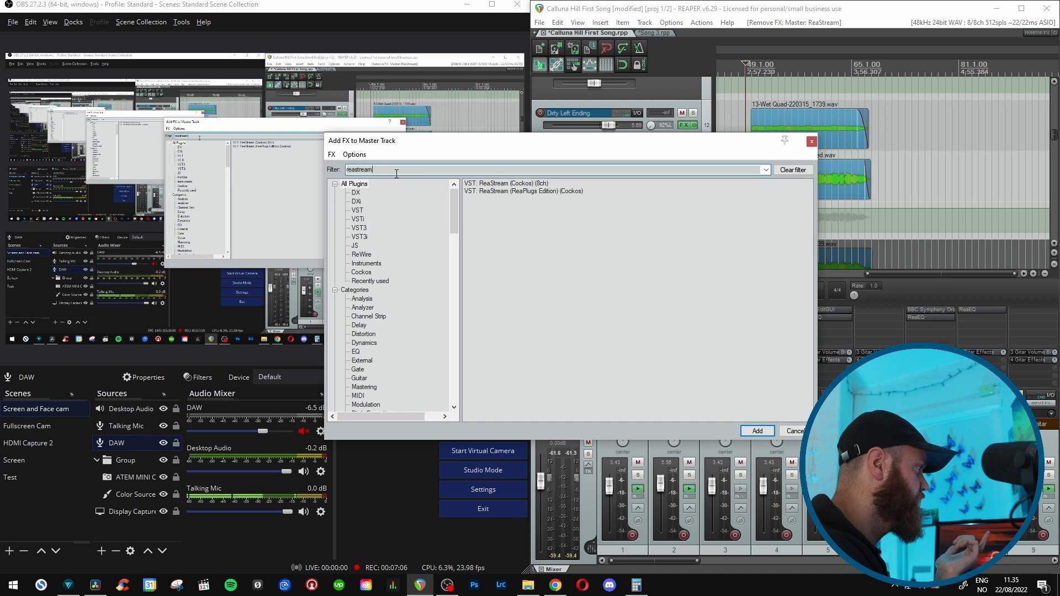
click(503, 192)
click(501, 184)
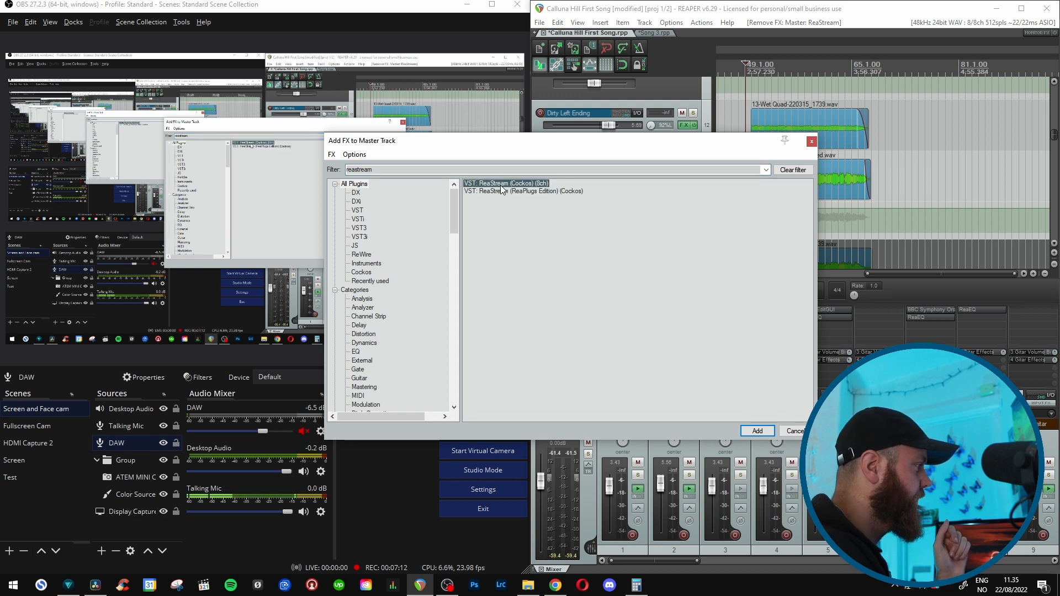
double_click(500, 184)
- Set ReaStream on the master track to send audio/MIDI to * local broadcast
drag(612, 41, 656, 246)
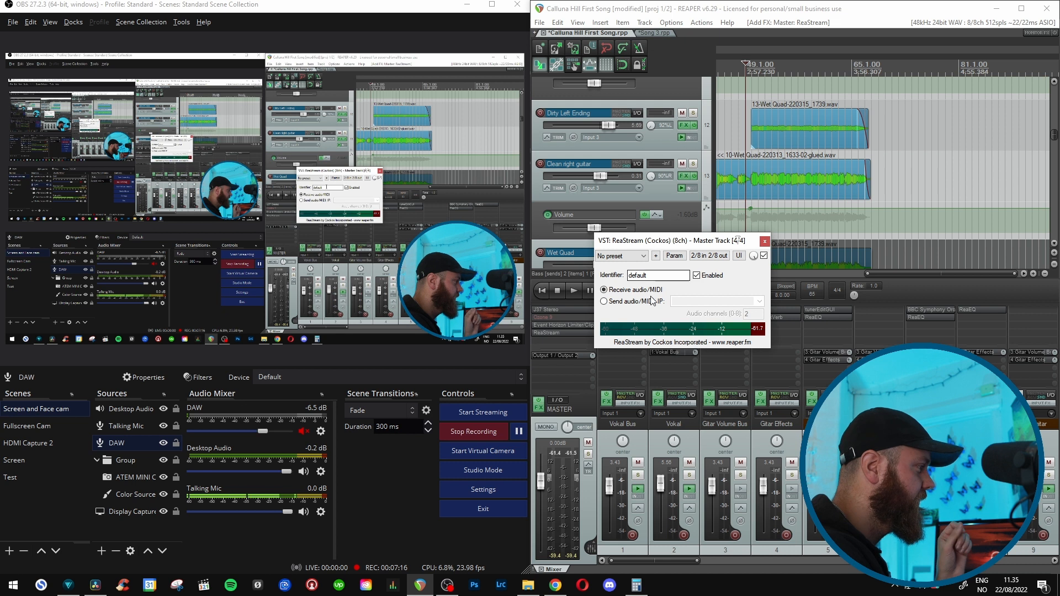
click(619, 304)
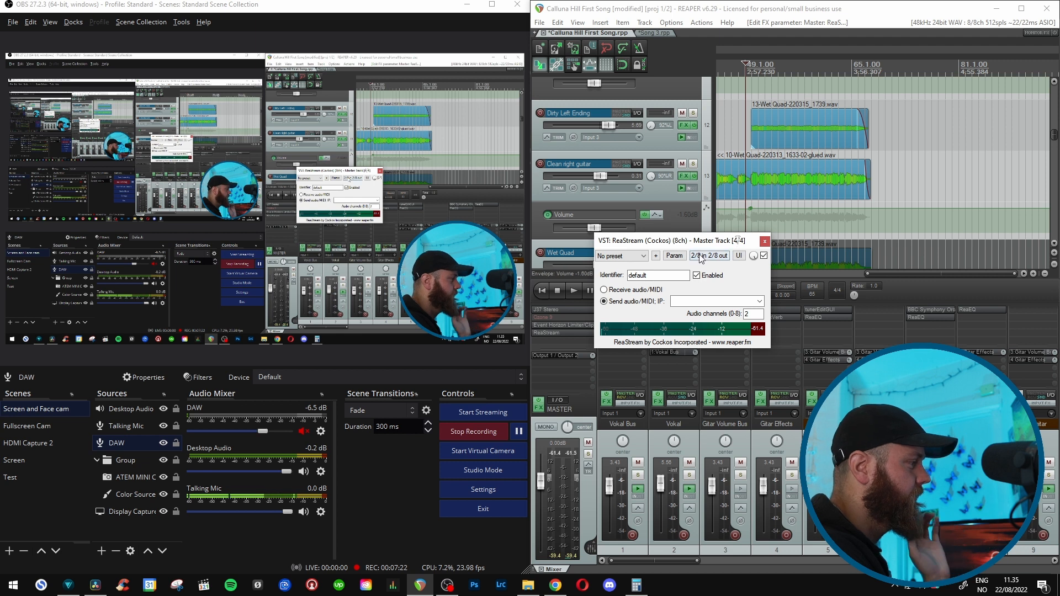
click(757, 302)
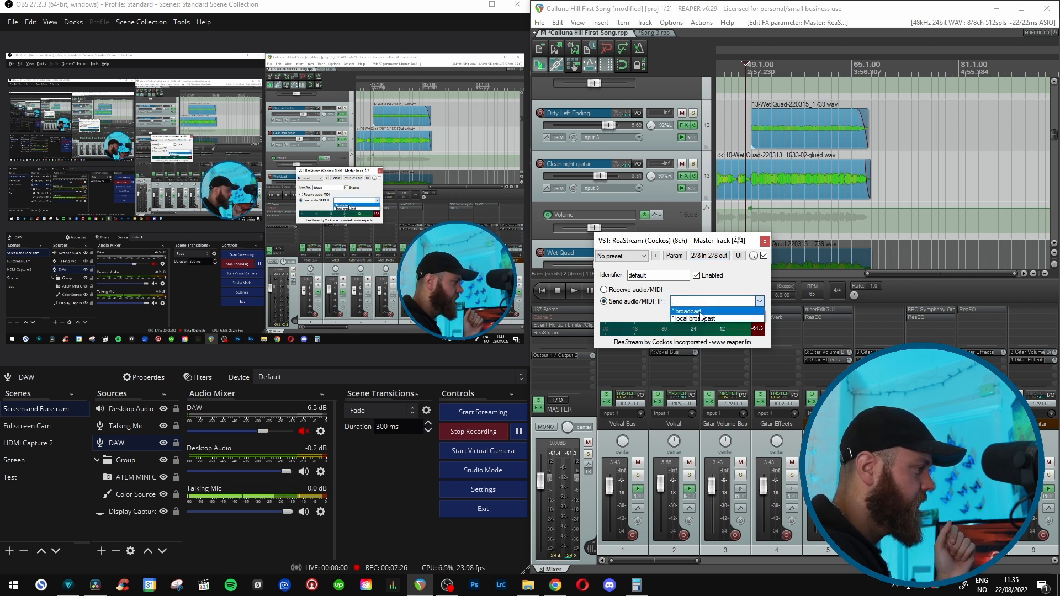
click(693, 320)
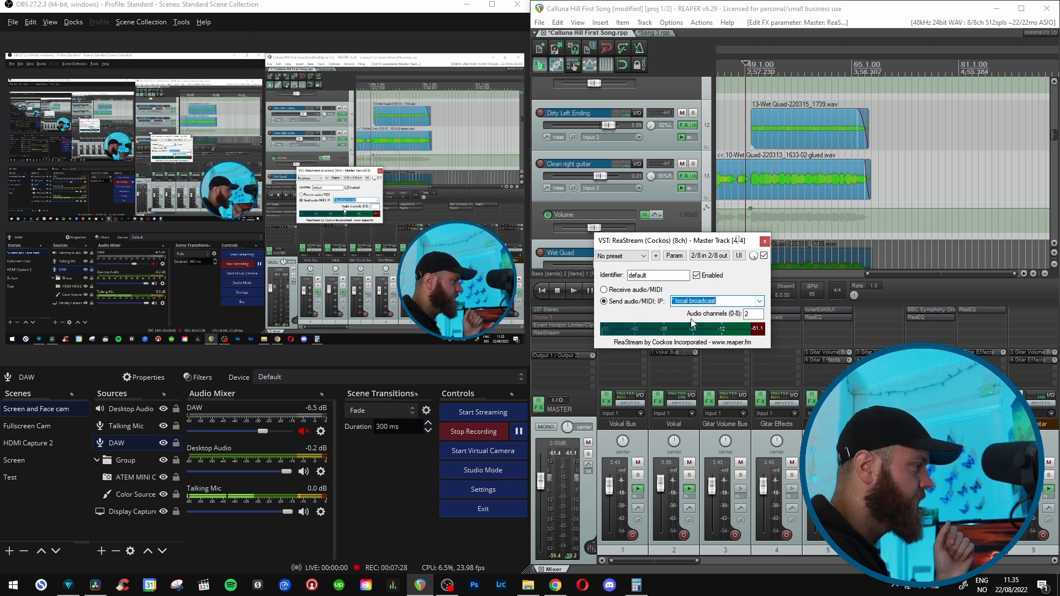
drag(691, 247, 712, 239)
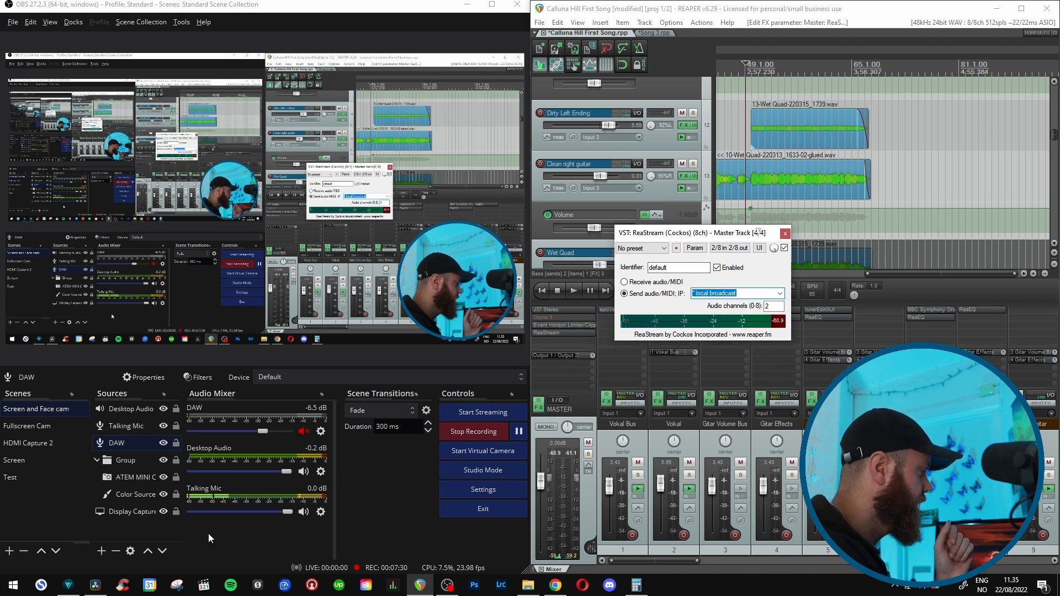
- Switch to OBS and add a new Audio Input Capture source named DAW2
click(162, 530)
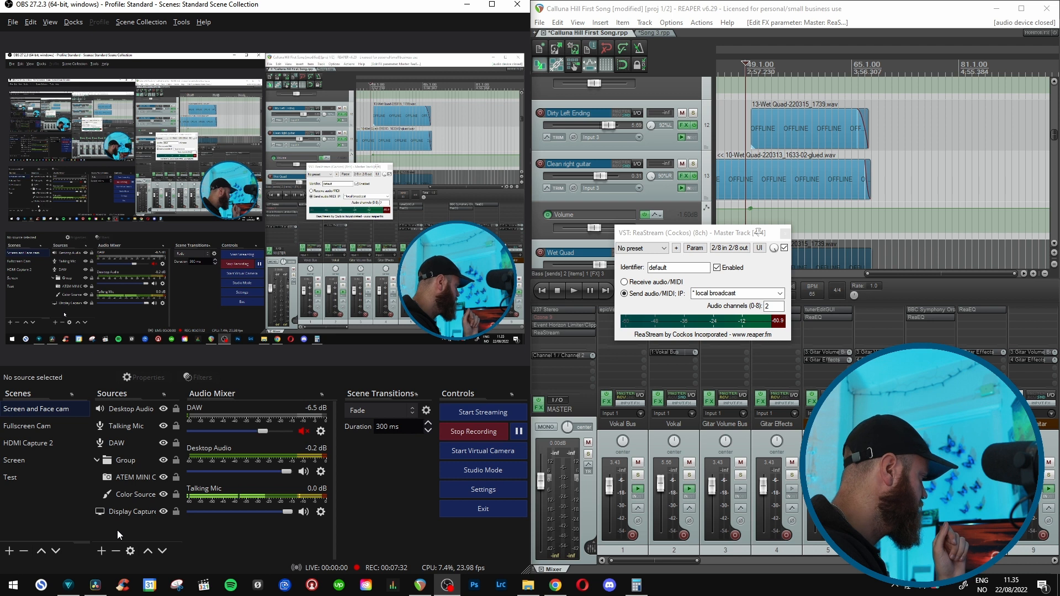
click(102, 551)
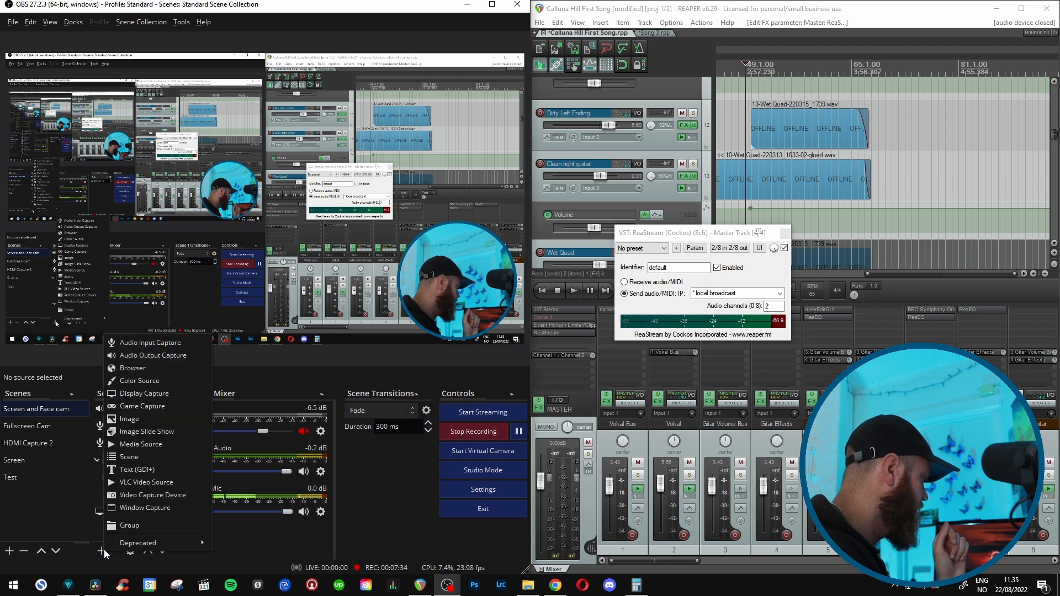
click(152, 343)
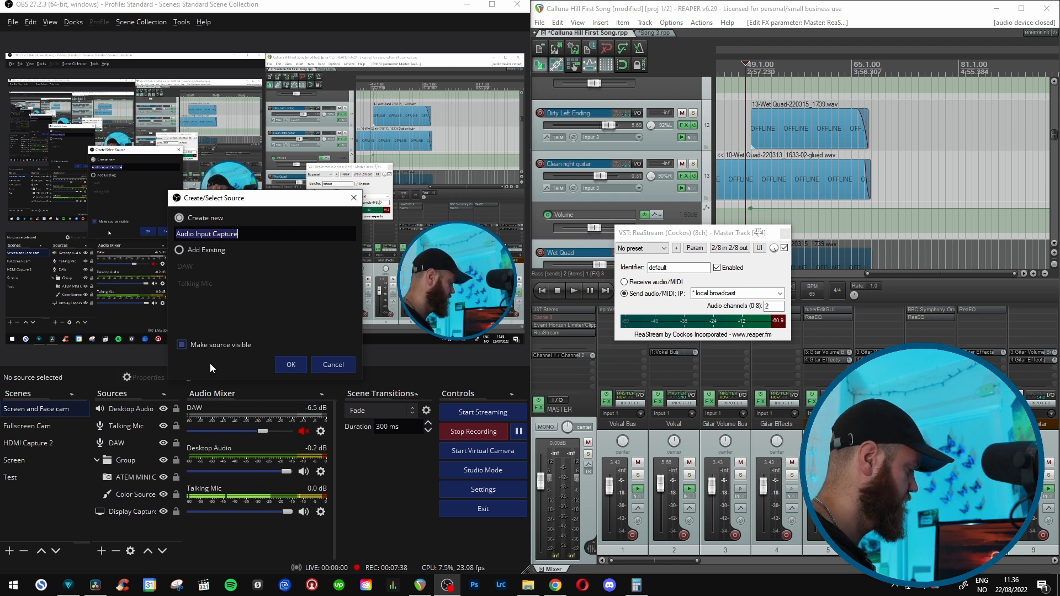
text(DAW)
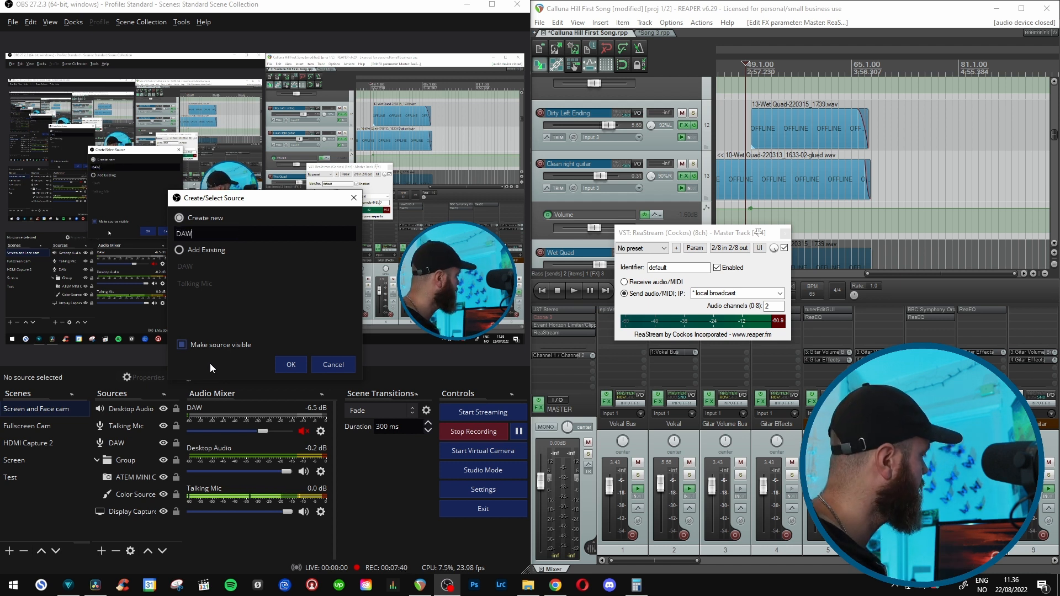
text(2)
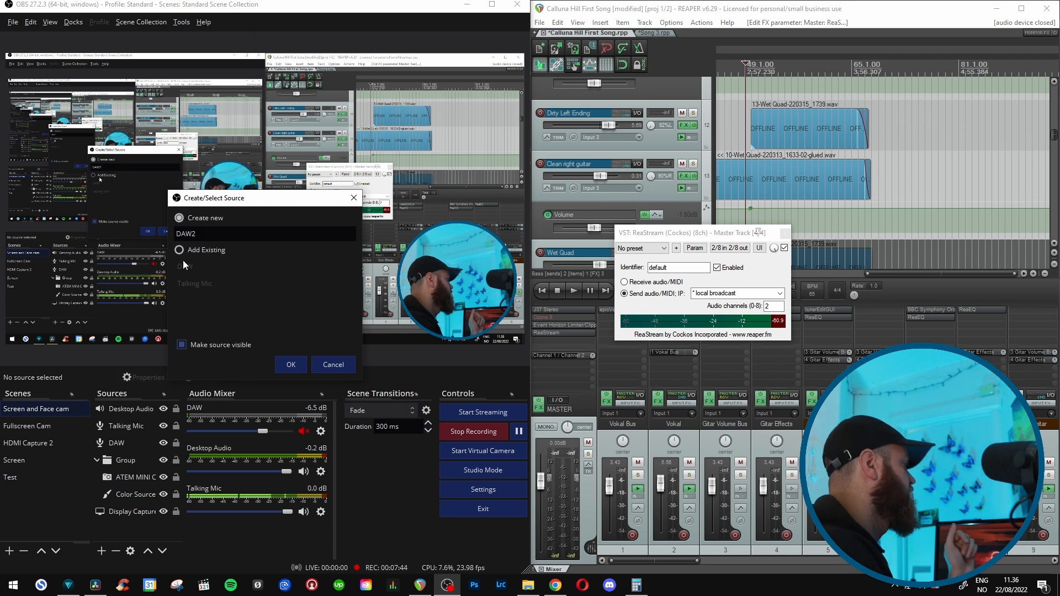
click(289, 365)
- Try Analogue 1 + 2 (3- Focusrite Usb Audio) as the device for DAW2, and return it to Default
drag(196, 142, 173, 131)
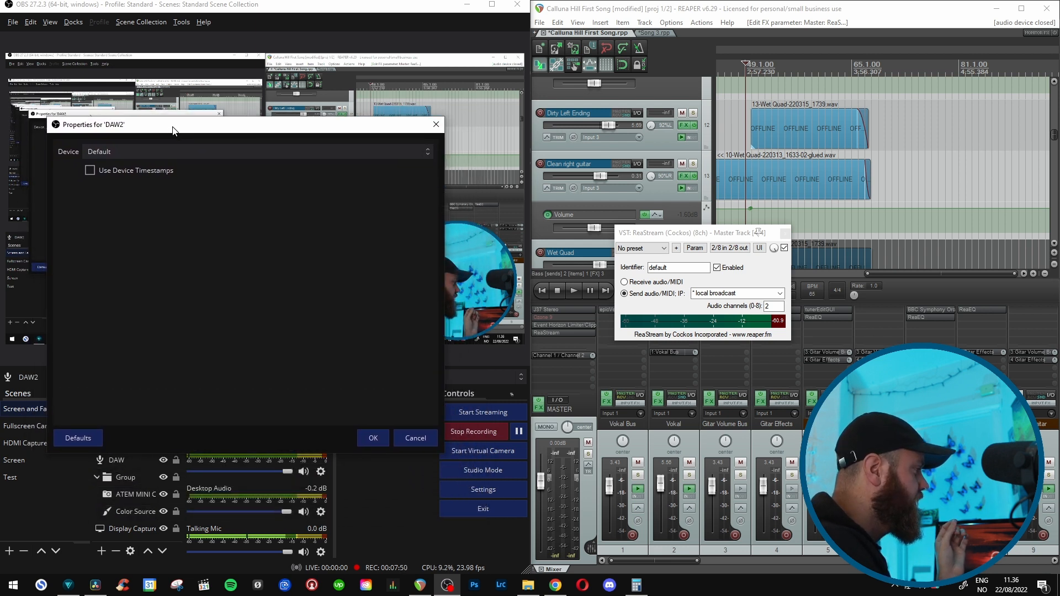
click(117, 149)
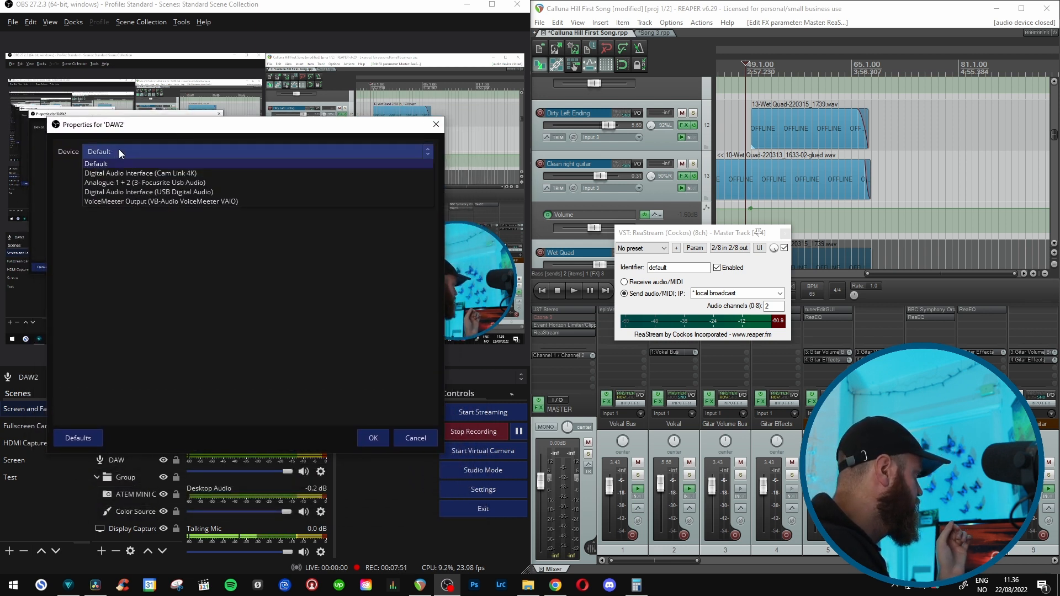
click(200, 184)
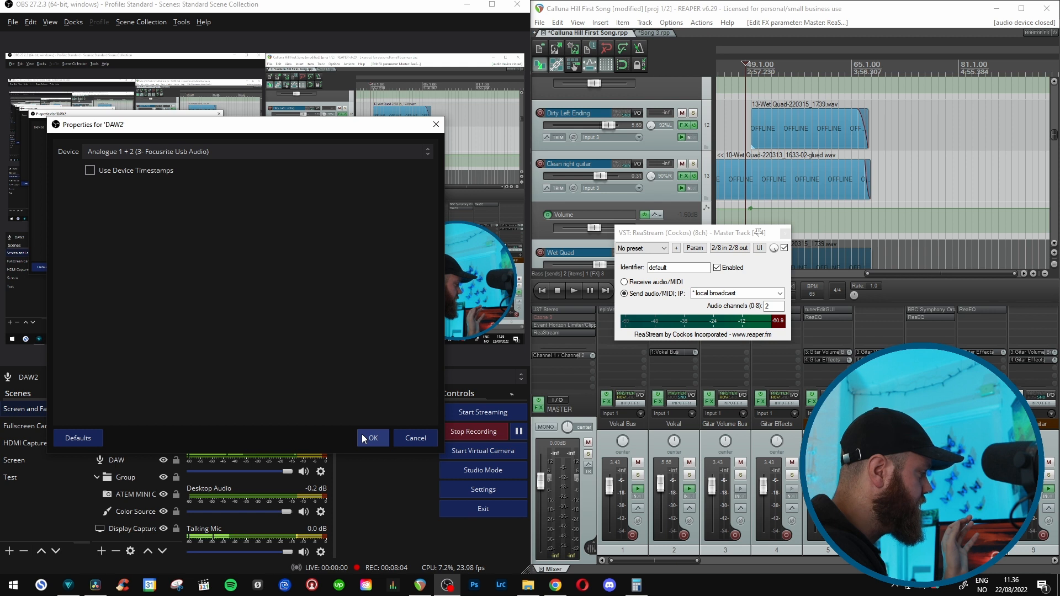
drag(283, 127, 277, 48)
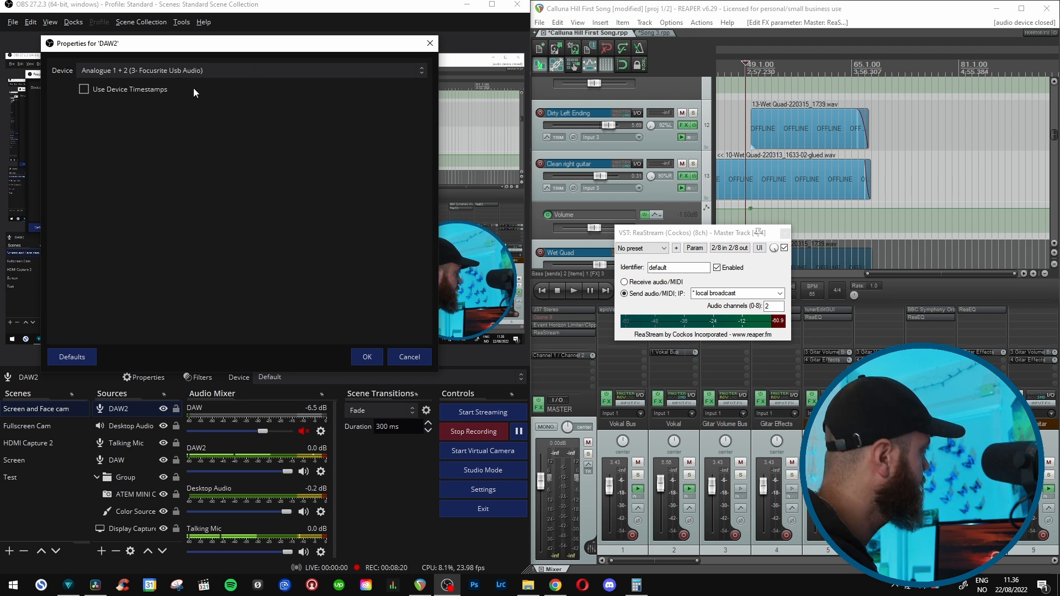
click(173, 68)
click(160, 82)
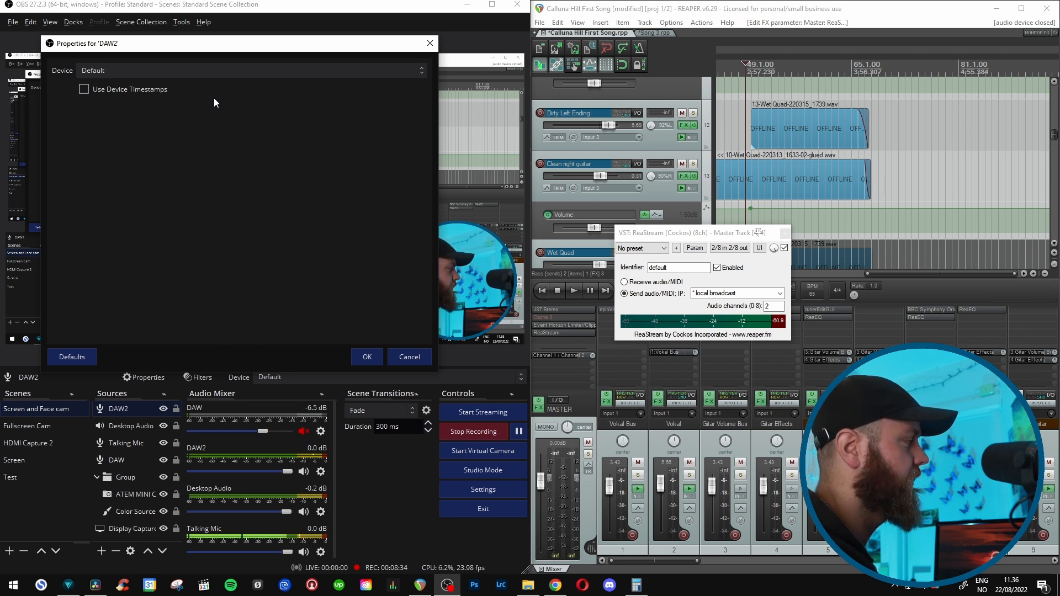
- Switch to Chrome, look over the Voicemeeter download options on the VB-Audio page, and return to OBS
click(184, 73)
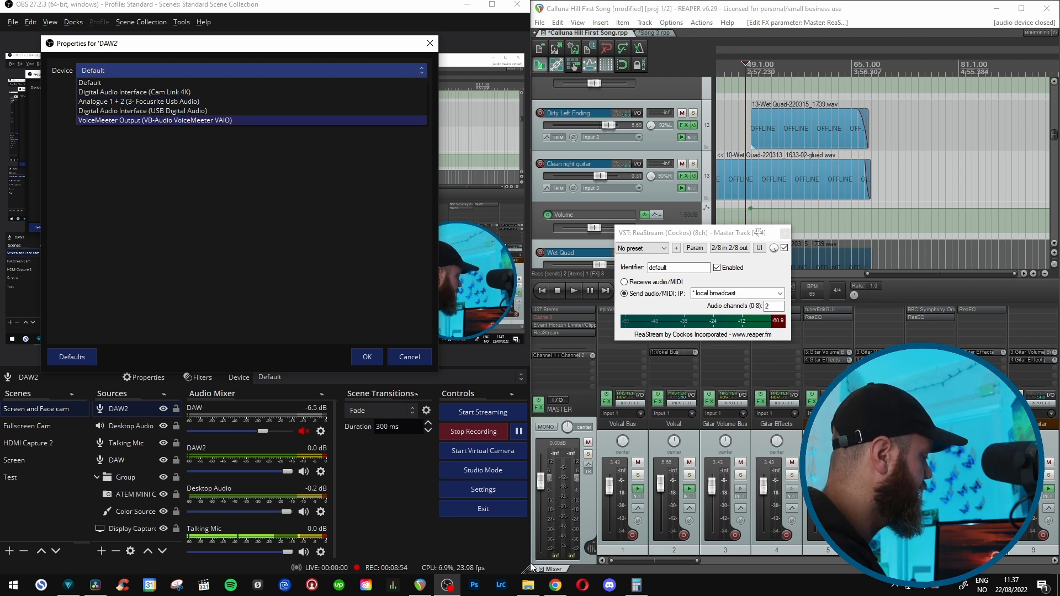
click(554, 585)
click(210, 7)
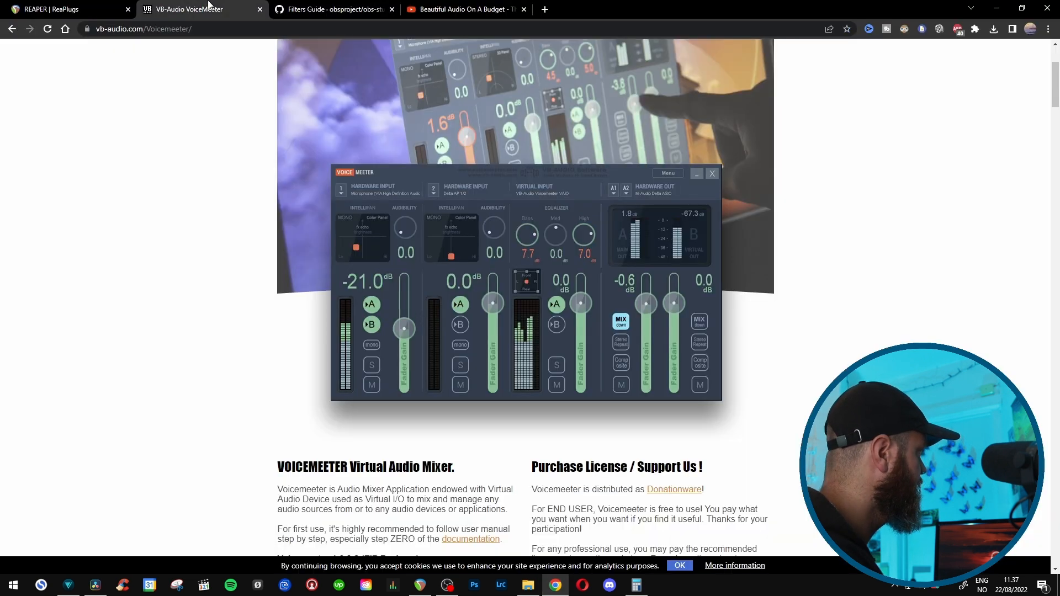
scroll(422, 334, down, 5)
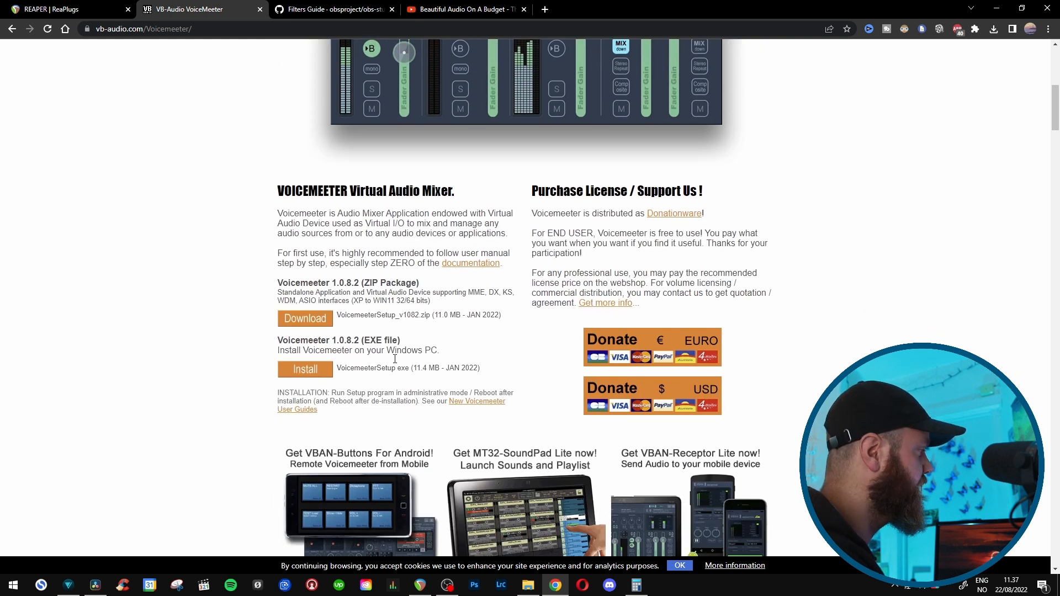
scroll(401, 335, up, 4)
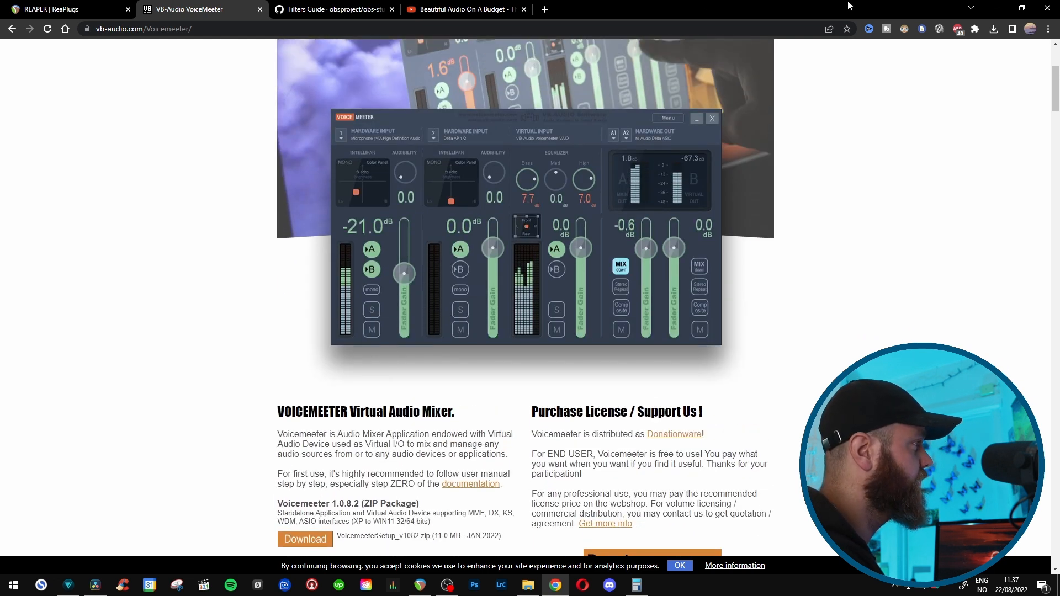
click(997, 9)
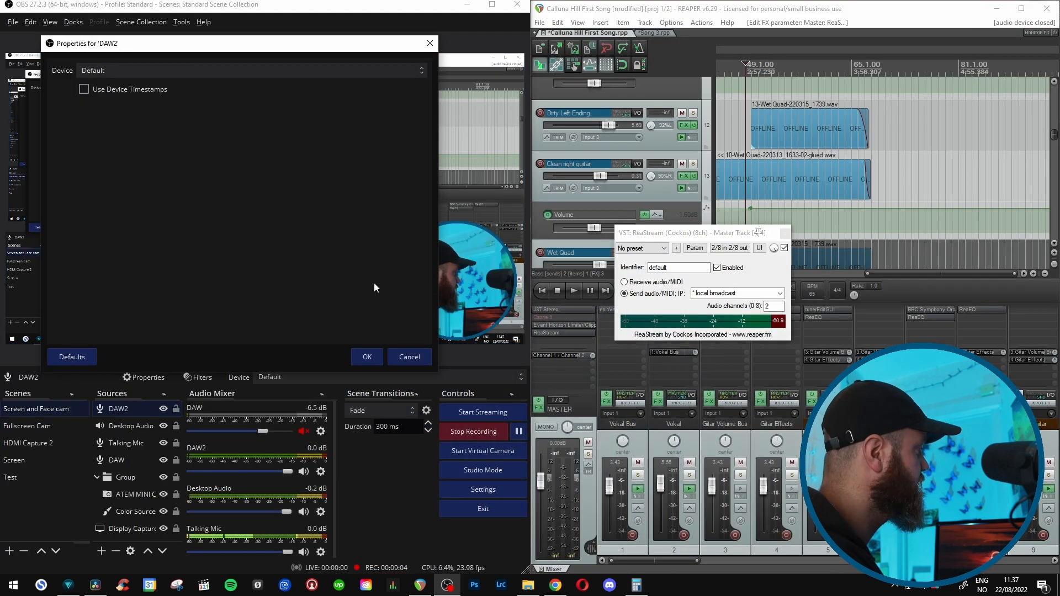
- Try VoiceMeeter Output (VB-Audio VoiceMeeter VAIO) as the device for DAW2, set it back to Default, and accept the properties
click(178, 72)
click(145, 119)
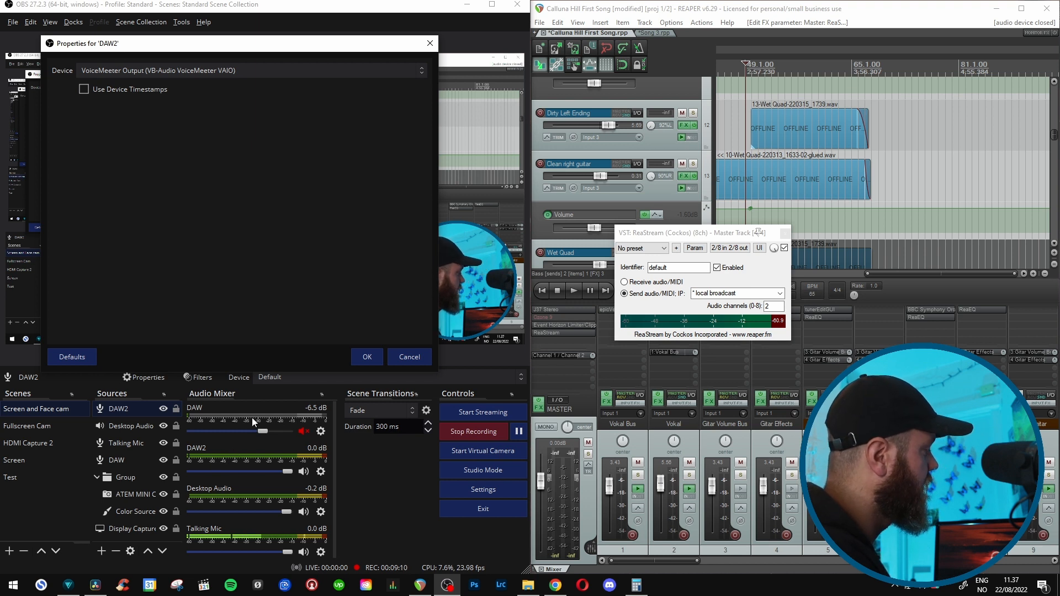
click(185, 71)
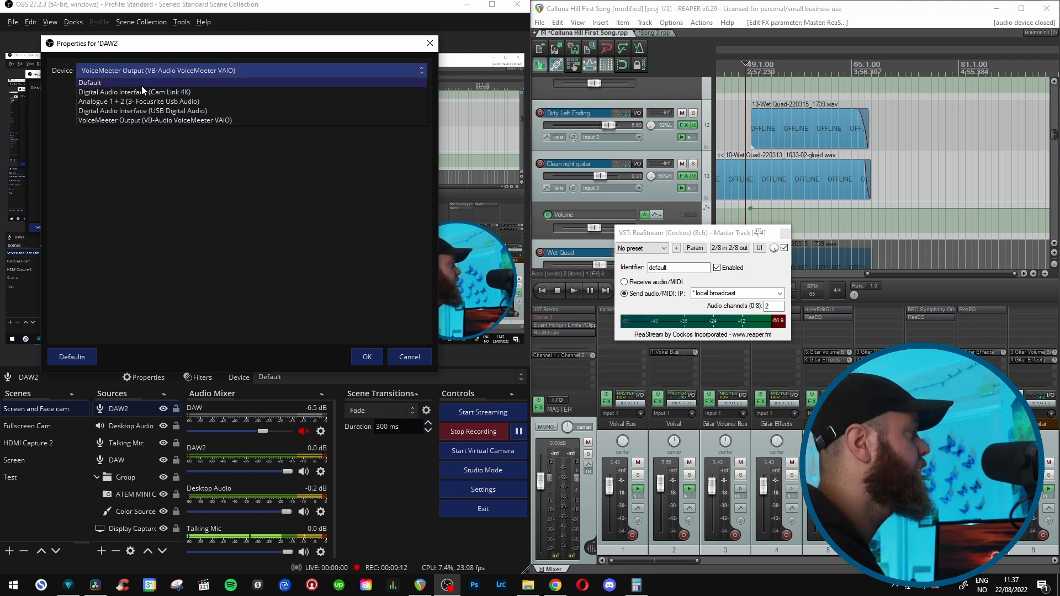
click(141, 85)
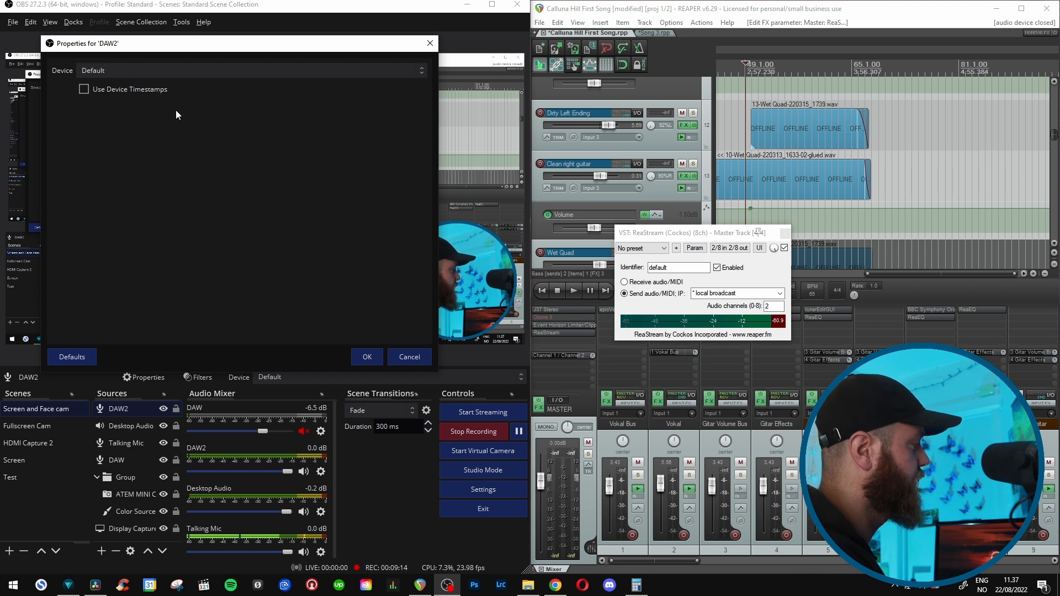
click(367, 357)
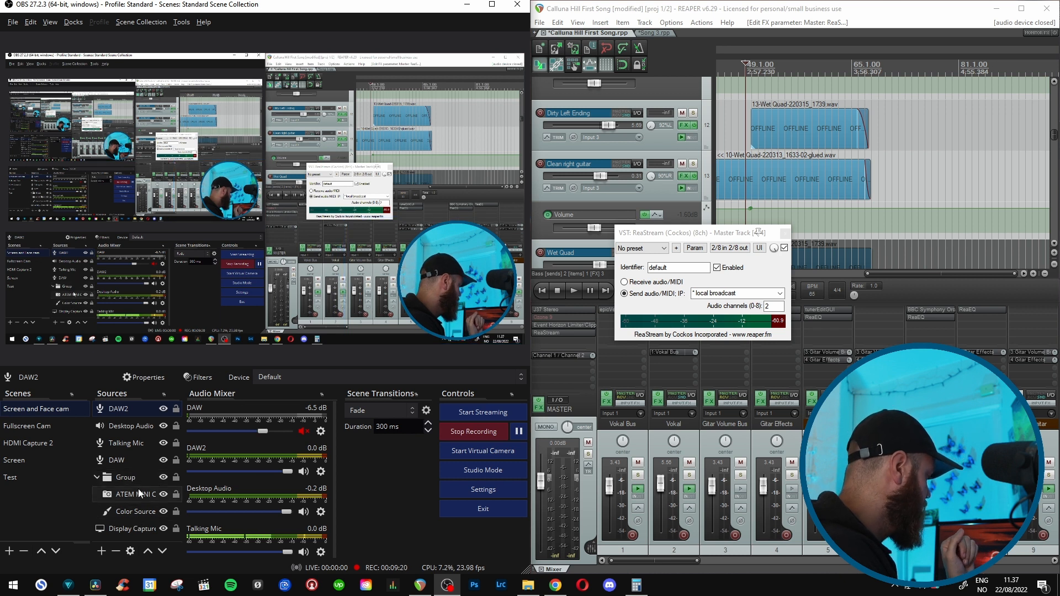
- Add a VST 2.x Plug-in filter with its default name to the DAW2 source
right_click(118, 410)
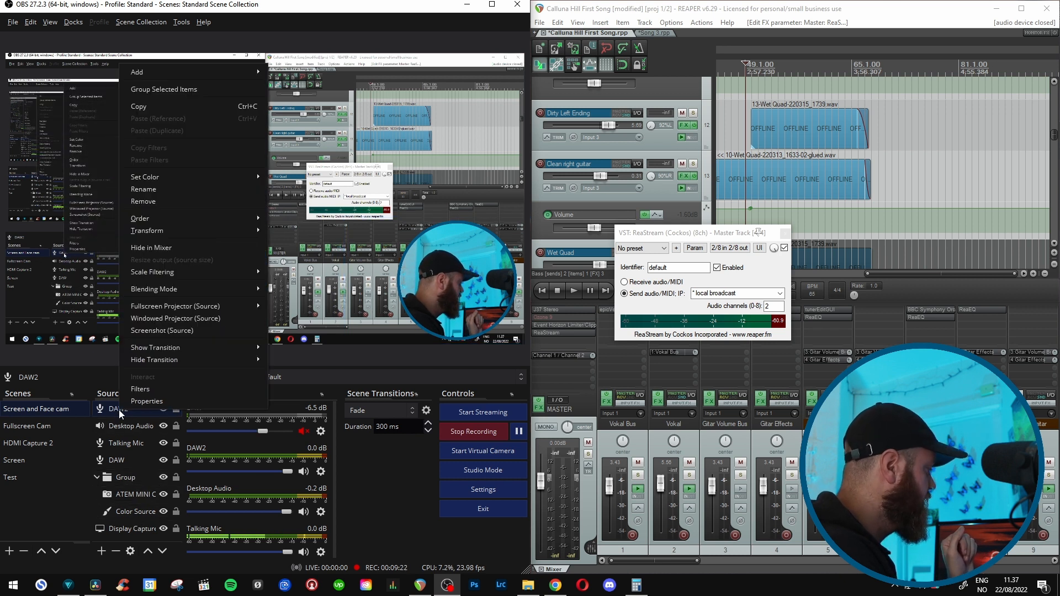
click(140, 390)
drag(132, 87, 153, 59)
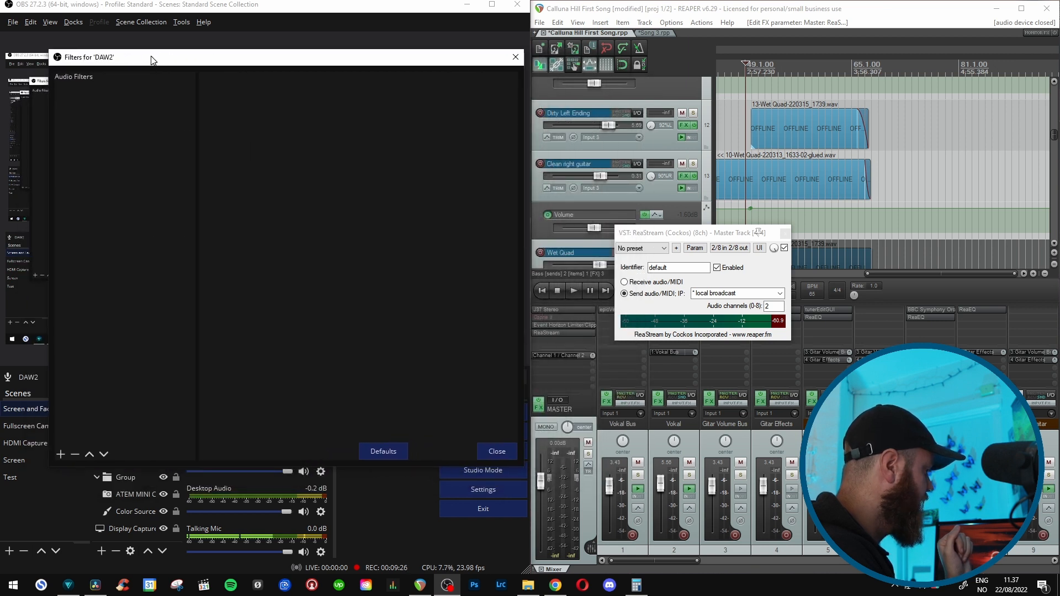
click(60, 454)
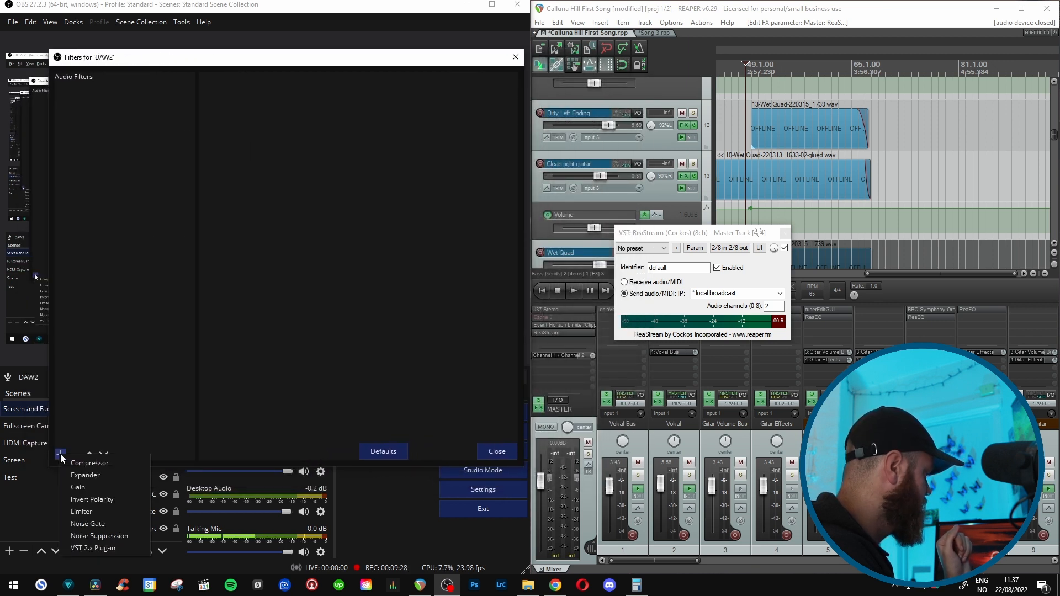
click(103, 548)
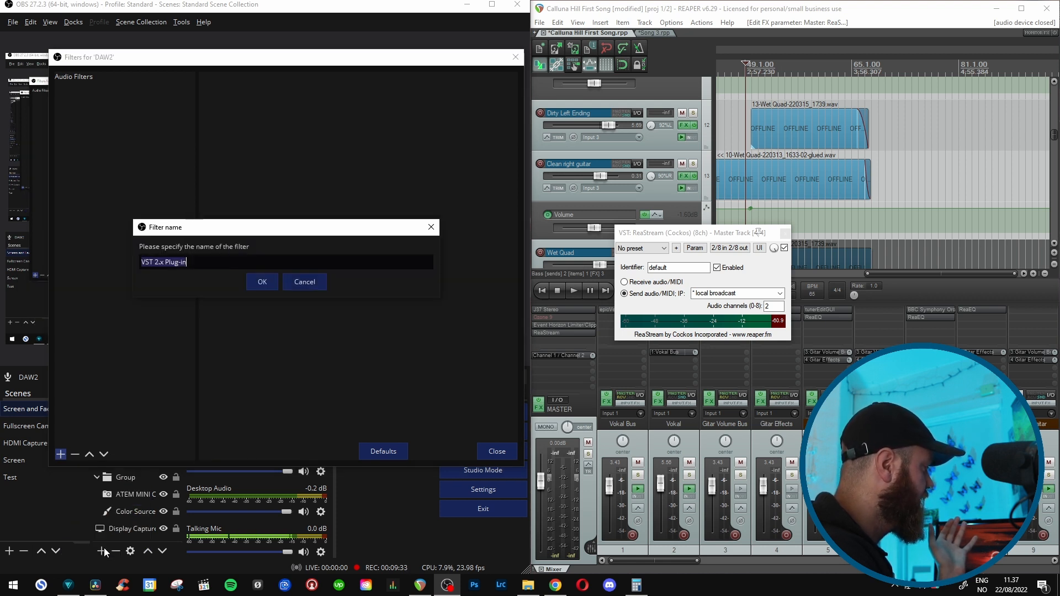
click(269, 284)
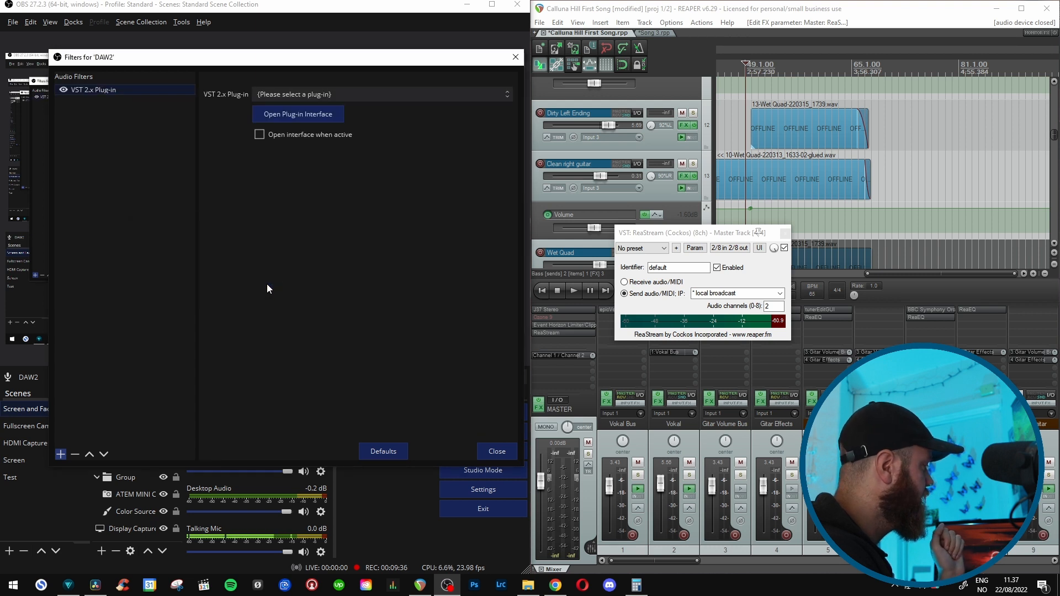
- Load reastream-standalone in the DAW2 filter and open its plug-in interface
click(309, 93)
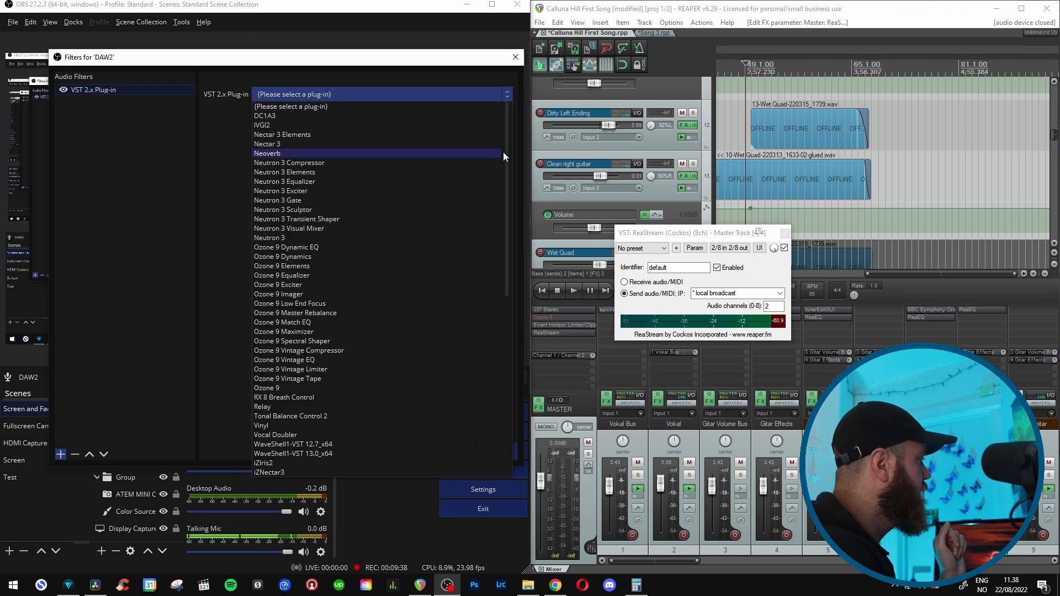
drag(505, 150, 503, 340)
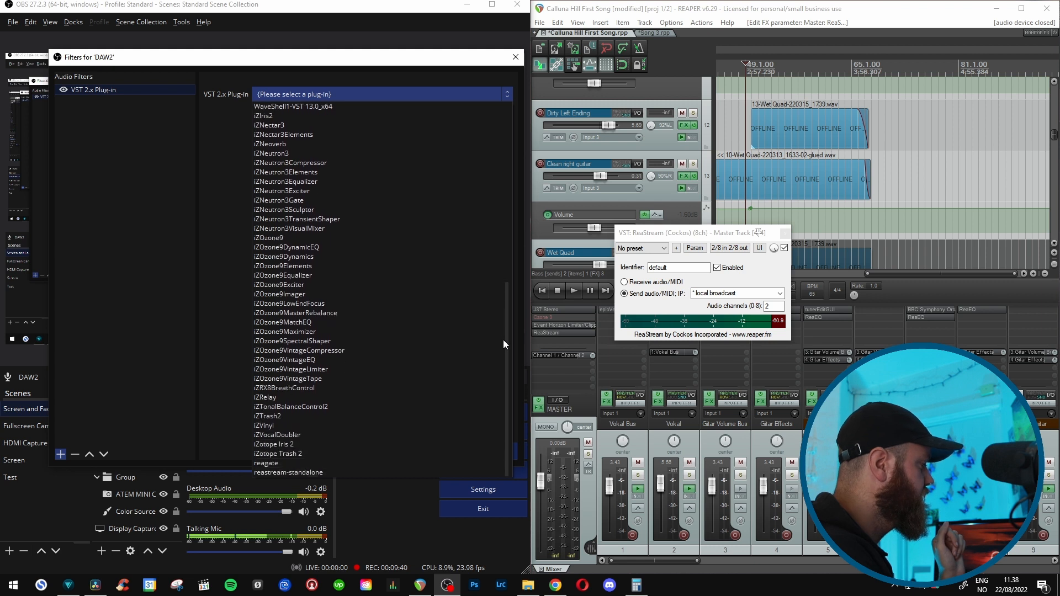
click(280, 472)
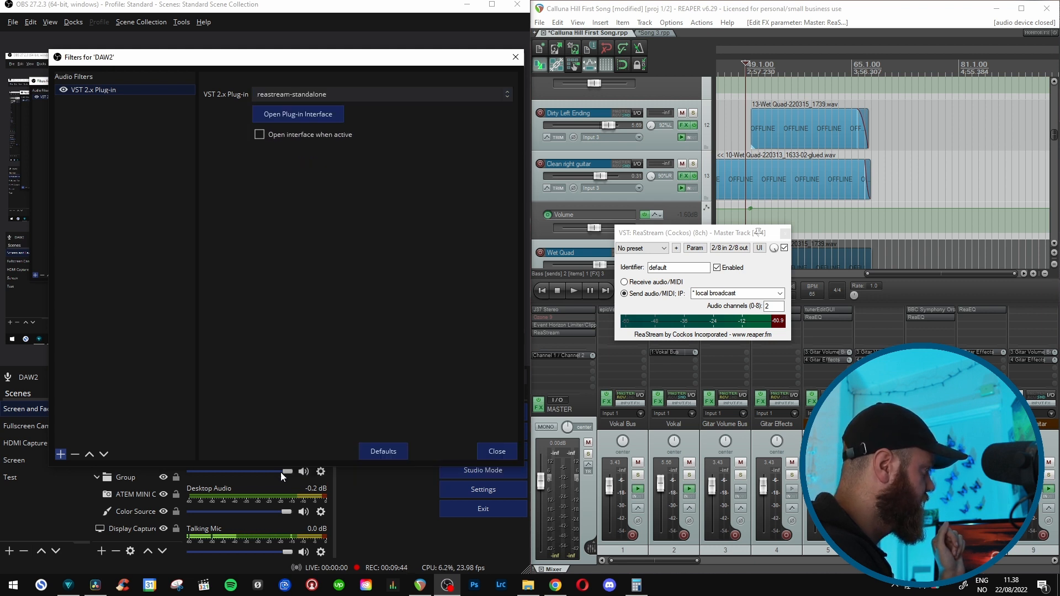
click(292, 115)
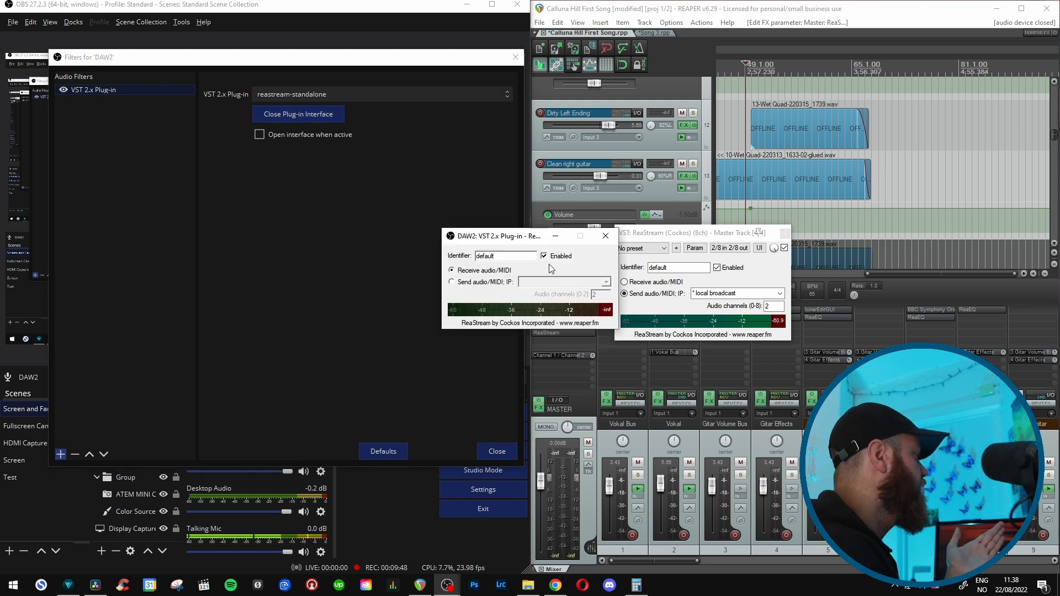
- Compare the Identifier of the DAW2 ReaStream filter with that of ReaStream on REAPER's master track
drag(515, 235, 313, 237)
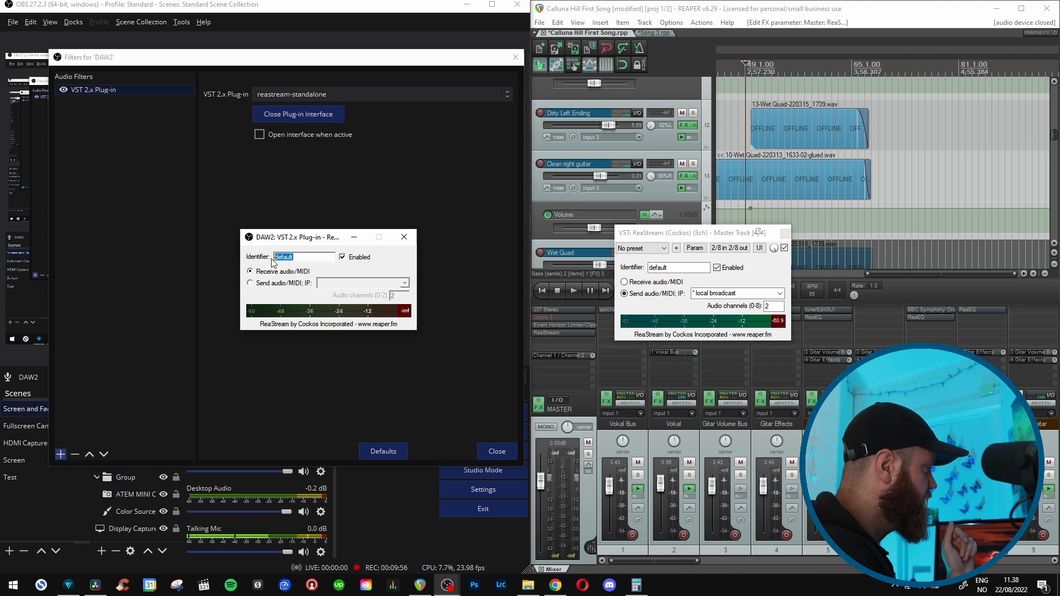
click(299, 258)
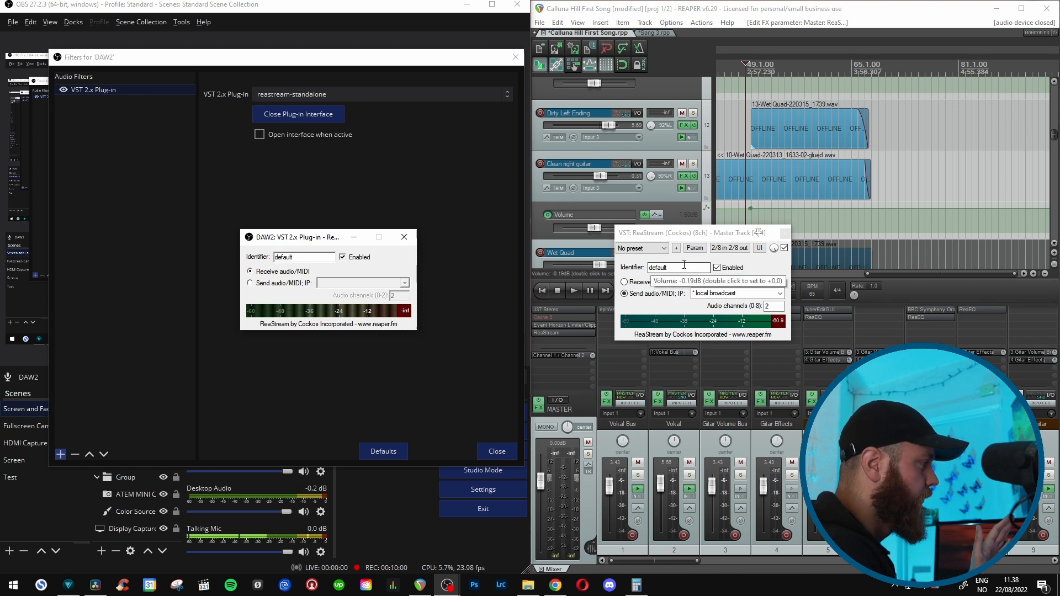
double_click(651, 268)
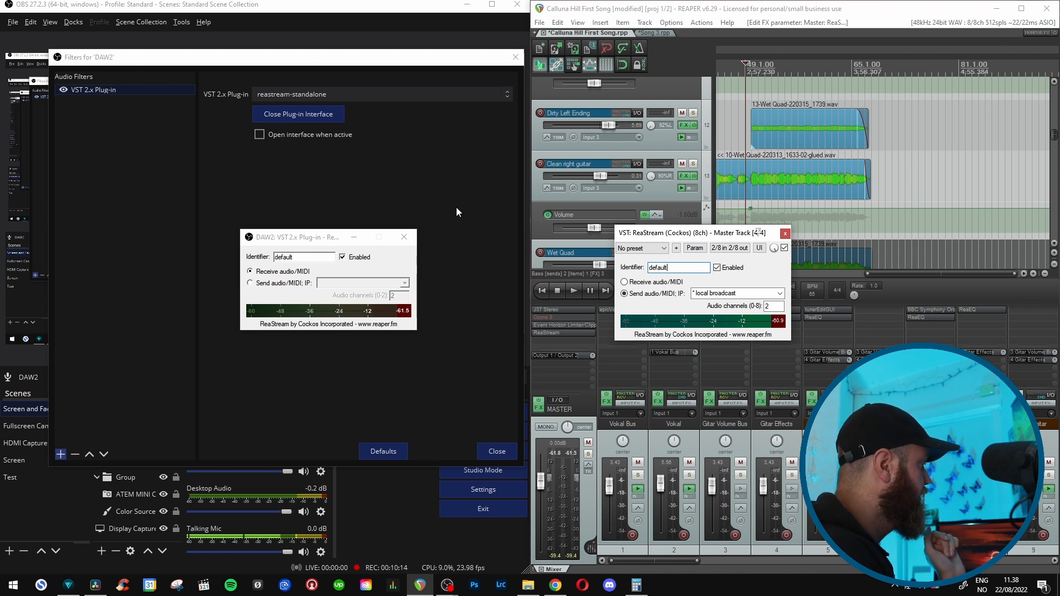
- Uncover the OBS mixer, start playback in REAPER, and lower the DAW2 volume to about -5.7 dB
drag(450, 61, 0, 90)
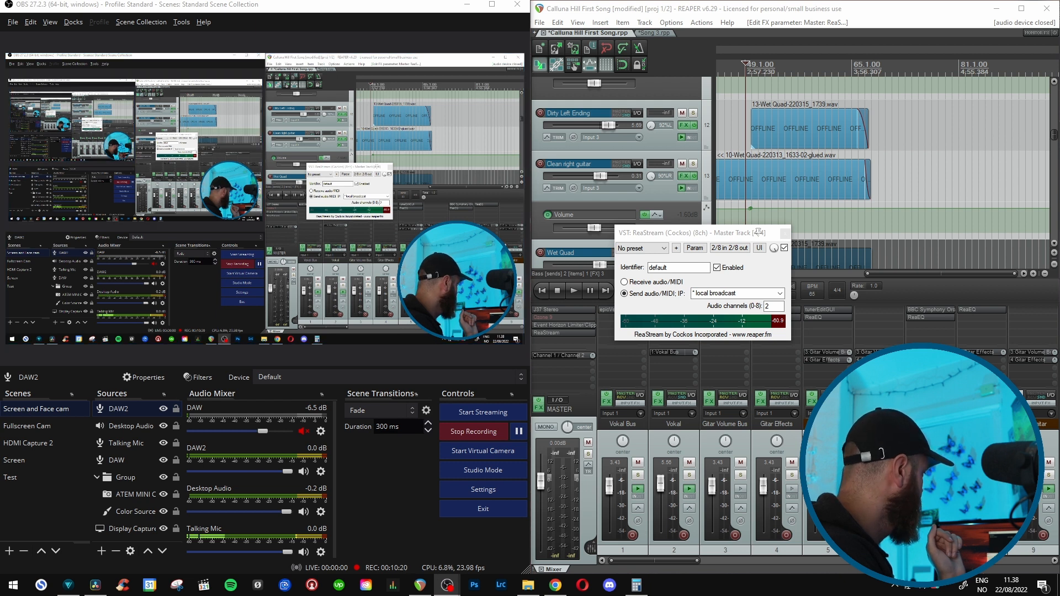
drag(0, 381, 413, 400)
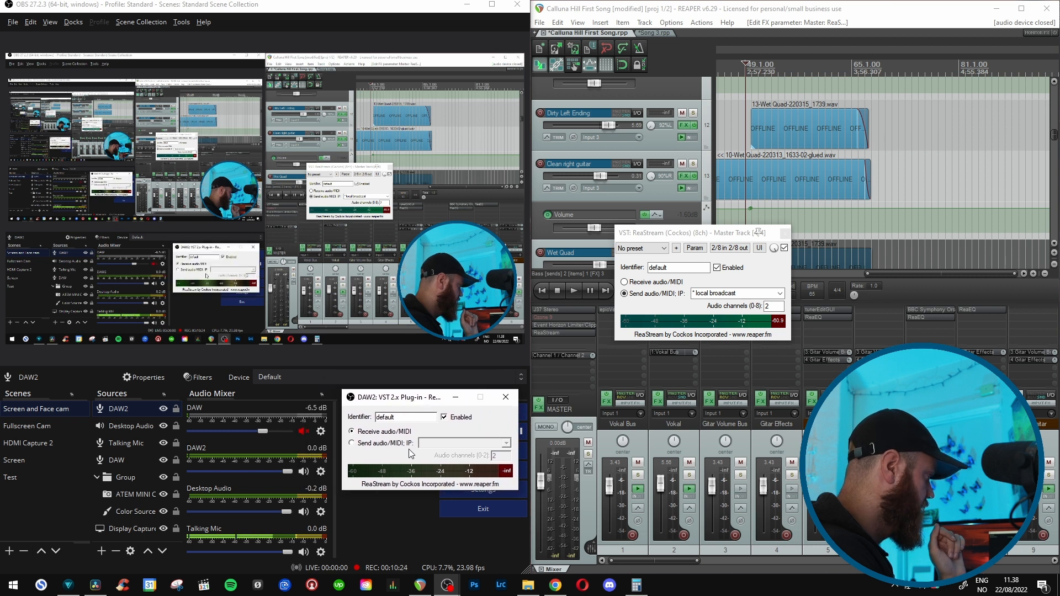
click(575, 292)
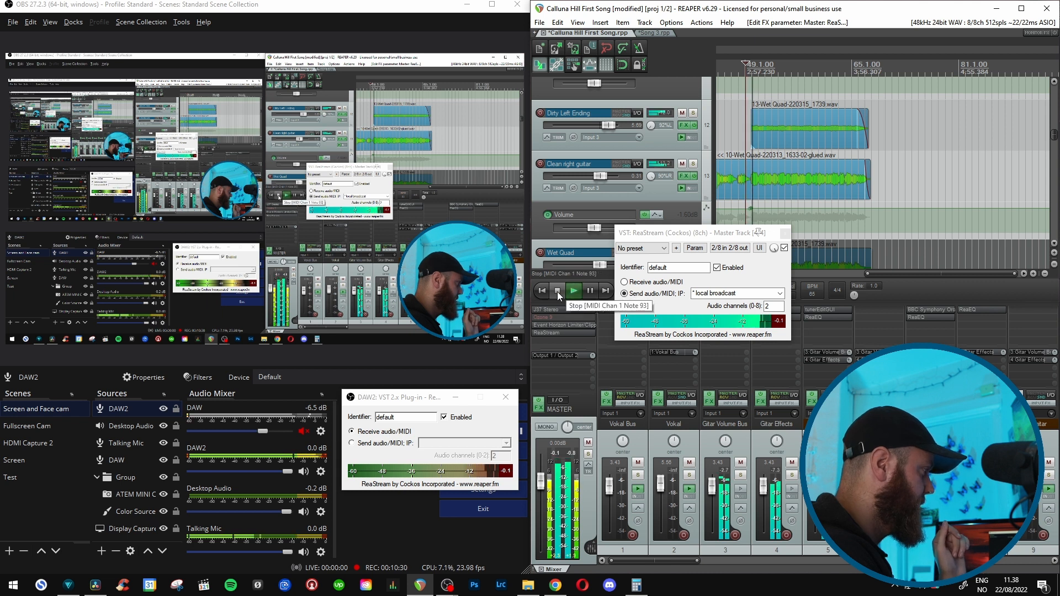
drag(286, 473, 264, 473)
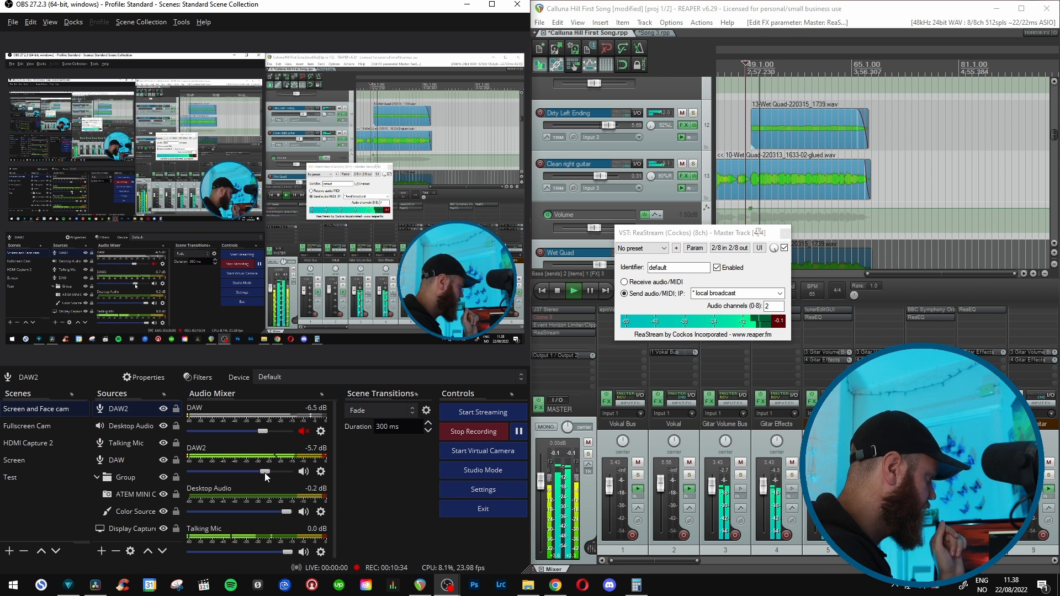
- Stop playback in REAPER and examine the Event Horizon Limiter/Clipper settings on the master track
click(558, 290)
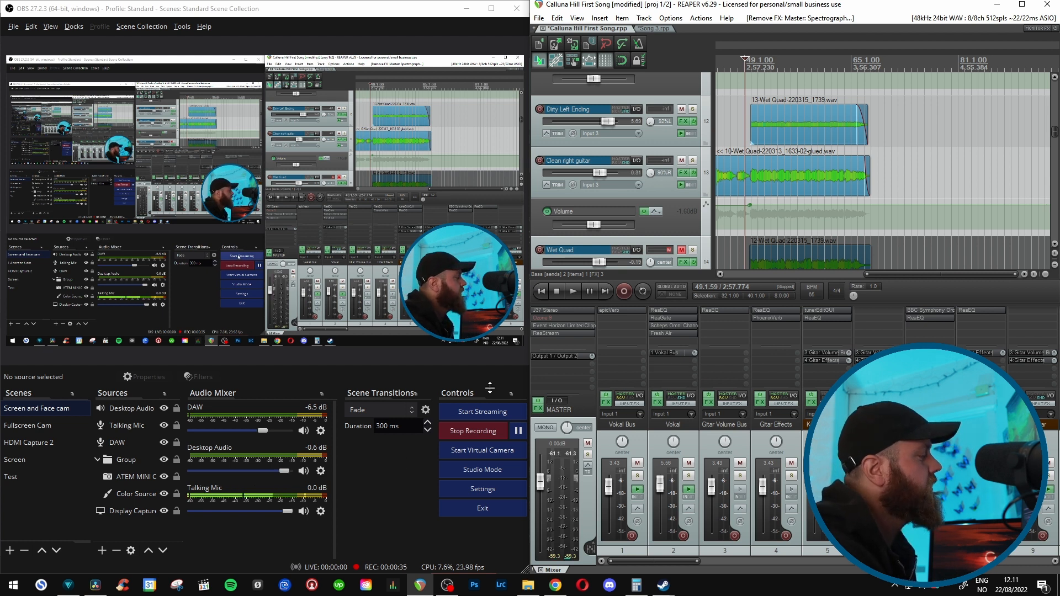
double_click(558, 326)
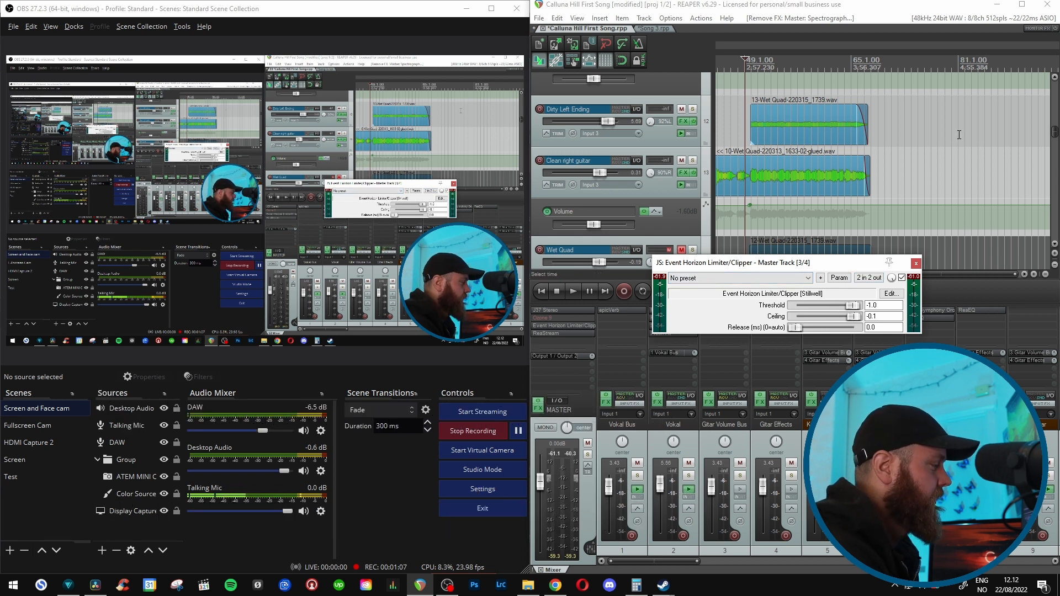
click(915, 263)
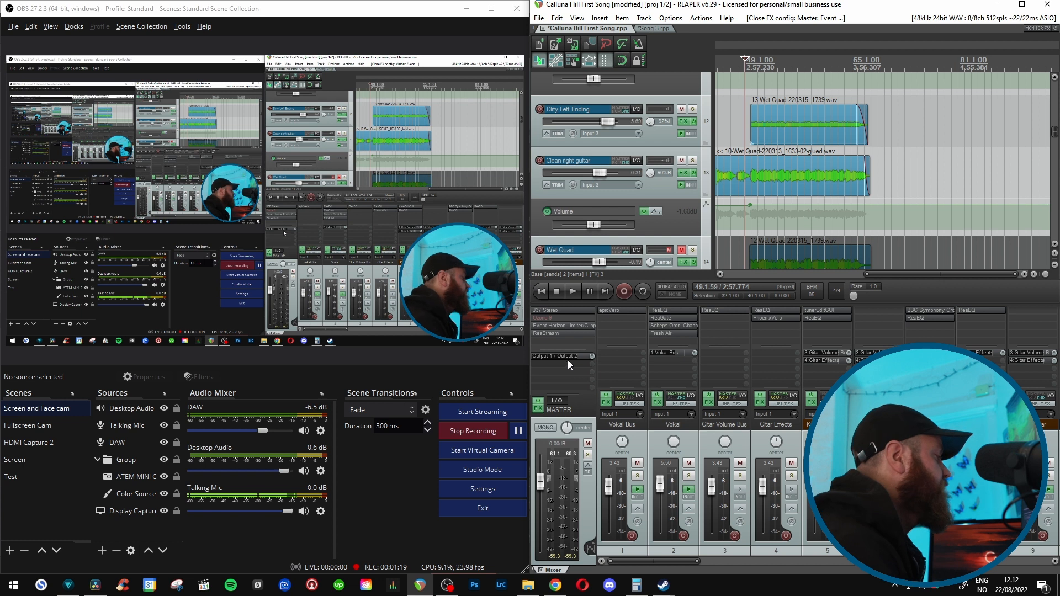
- Start playback in REAPER and slightly lower the volume of the DAW source in the OBS mixer
click(574, 291)
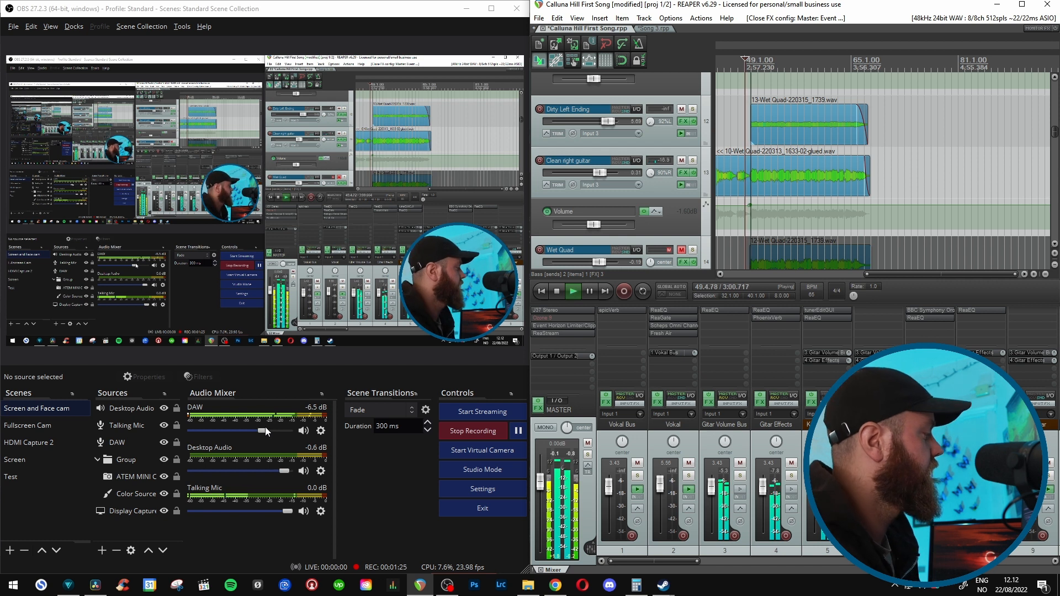
mouse_move(264, 432)
mouse_down()
mouse_move(188, 437)
mouse_move(260, 432)
mouse_up()
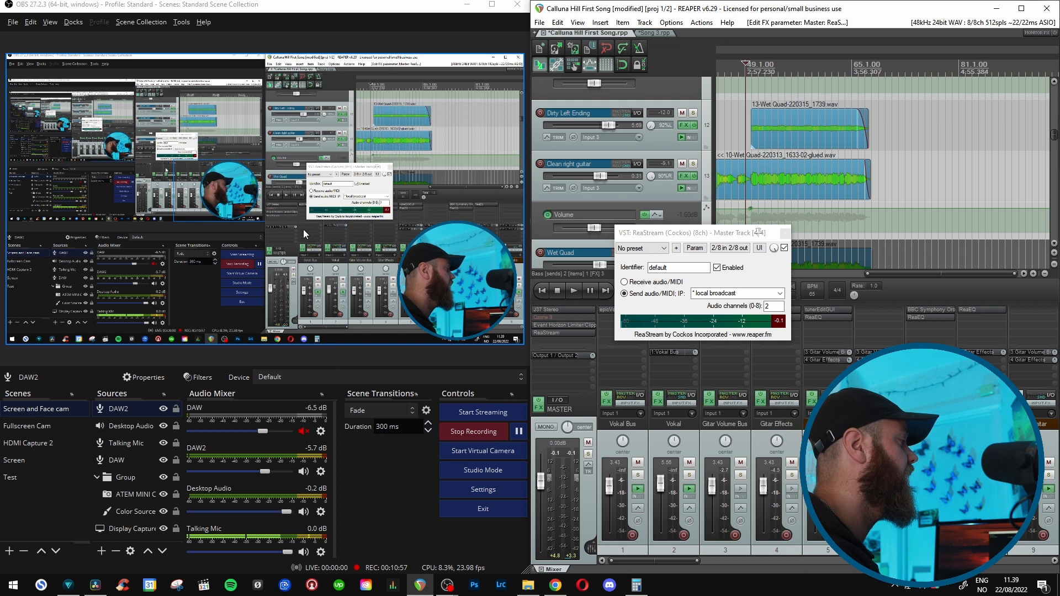
- Maximize OBS and show the Advanced Audio Properties, widened so that all six track assignments are in view
click(491, 4)
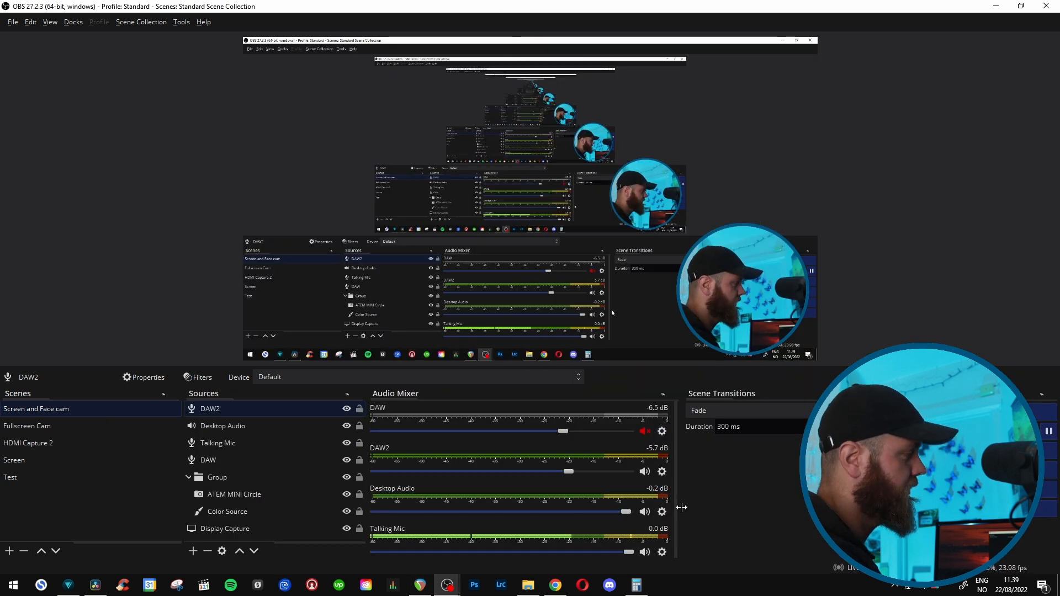
click(662, 431)
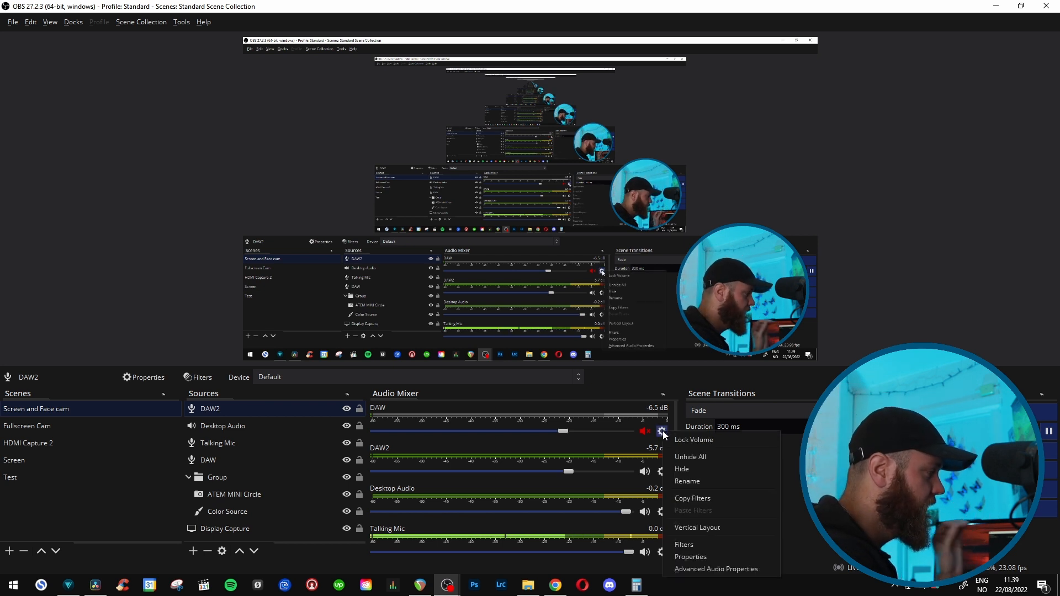
click(701, 575)
drag(672, 194, 506, 94)
drag(671, 156, 771, 156)
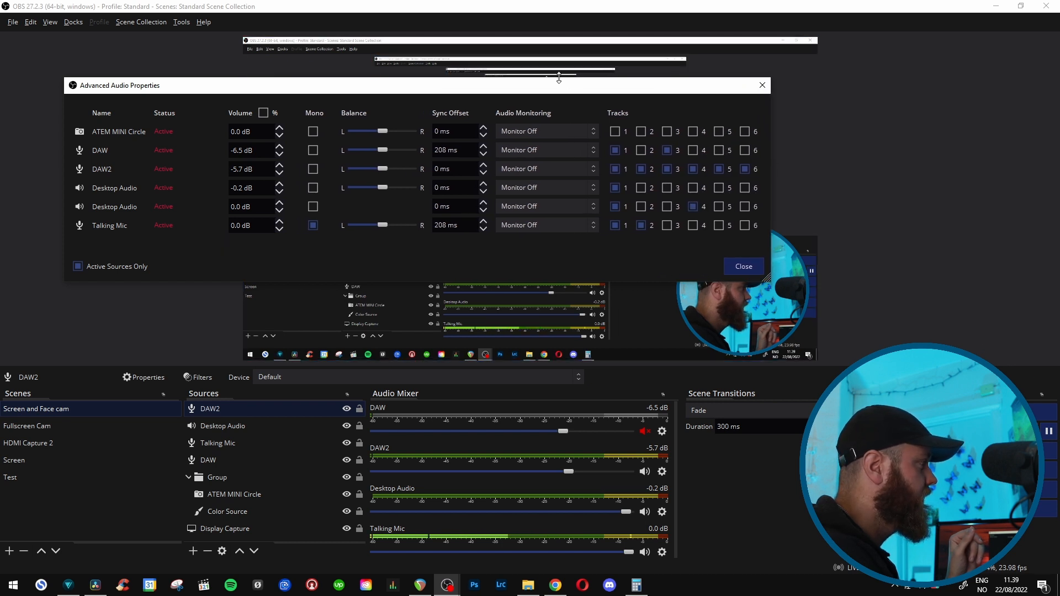
drag(556, 93, 514, 69)
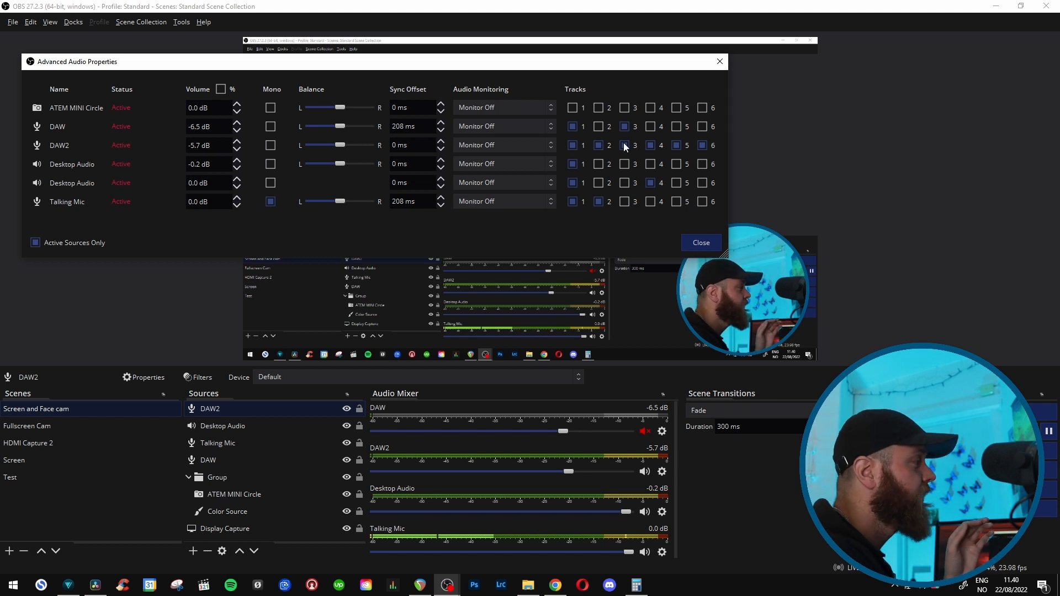
- Remove the DAW2 source from audio tracks 2, 3 and 4
click(599, 202)
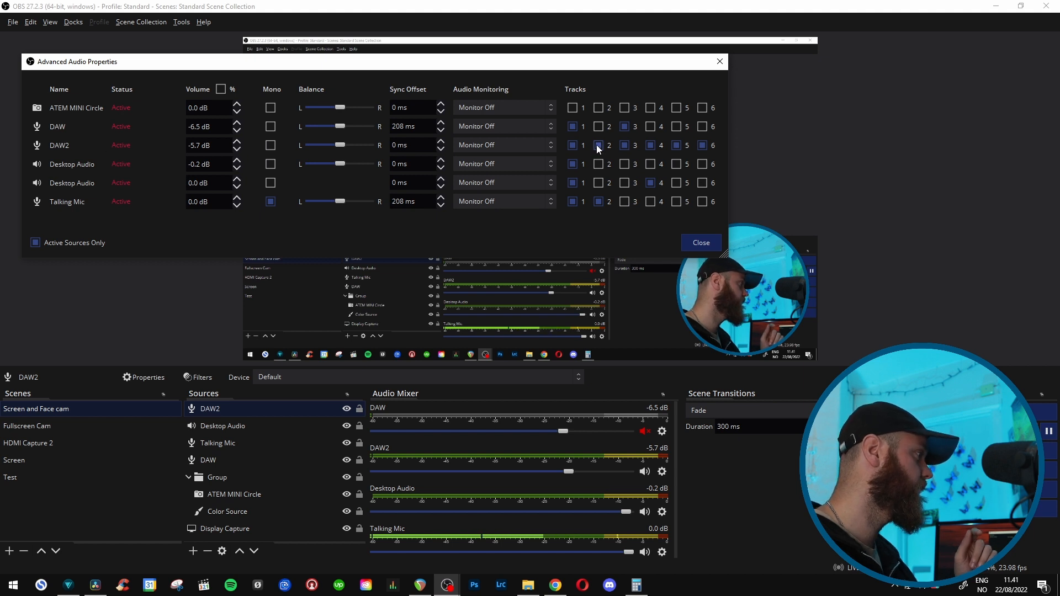
click(624, 144)
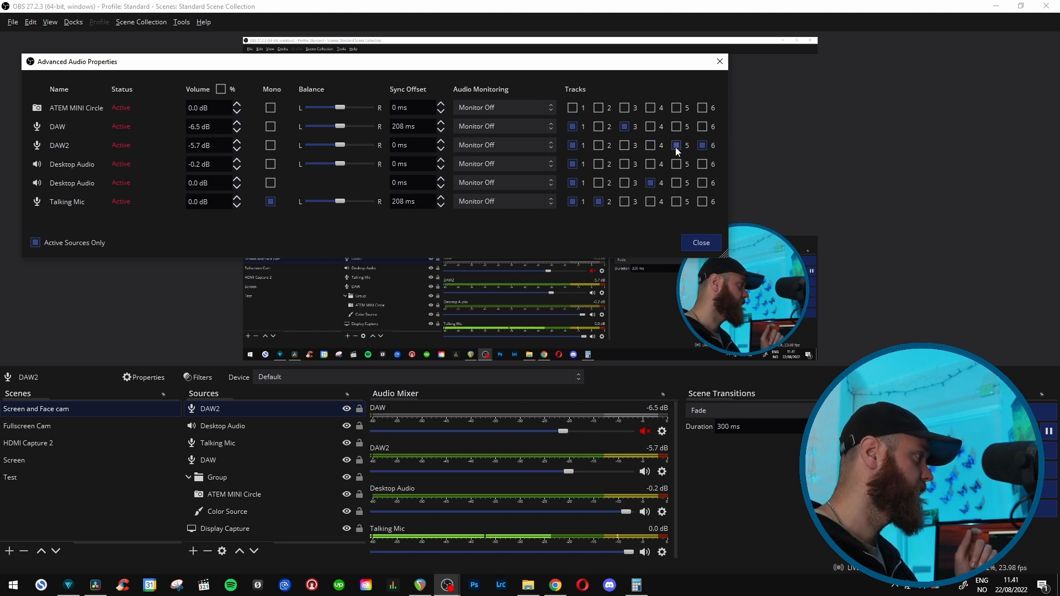
click(574, 144)
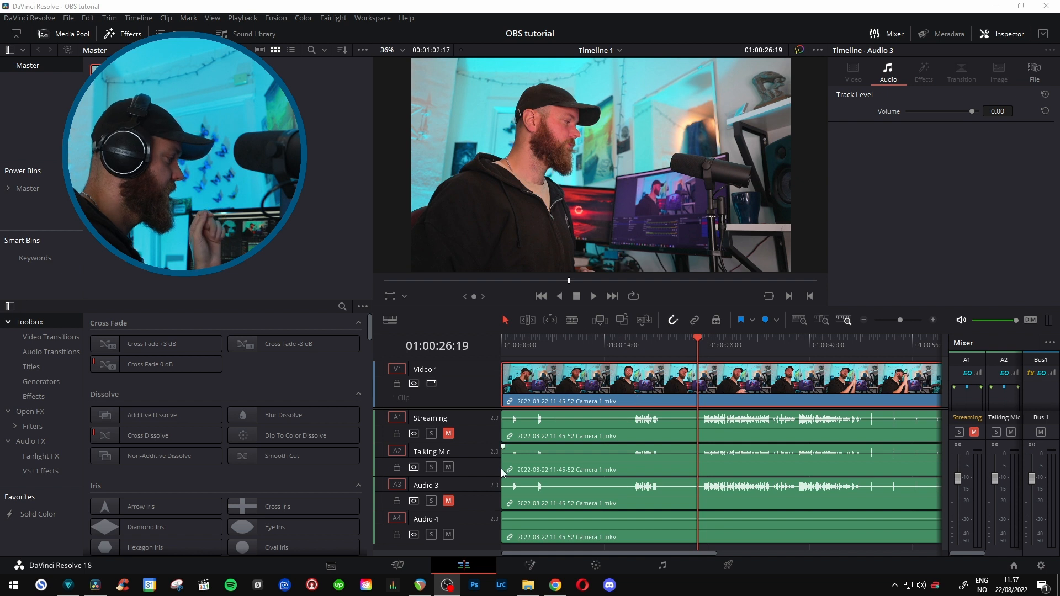
- In DaVinci Resolve, rename the Audio 3 track as DAW and the Audio 4 track as Desktop audio
click(450, 486)
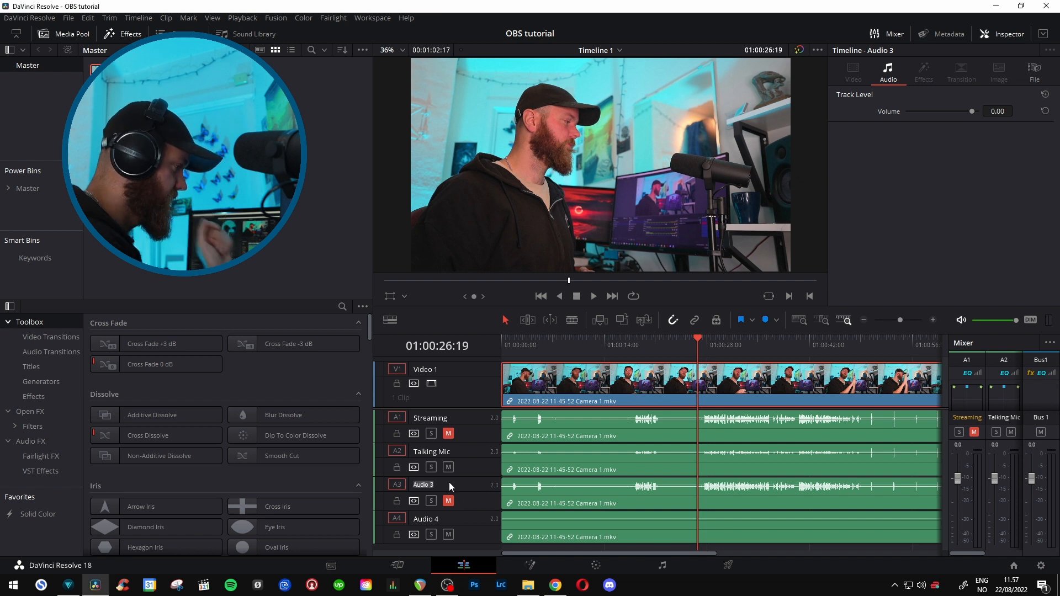
text(DAW)
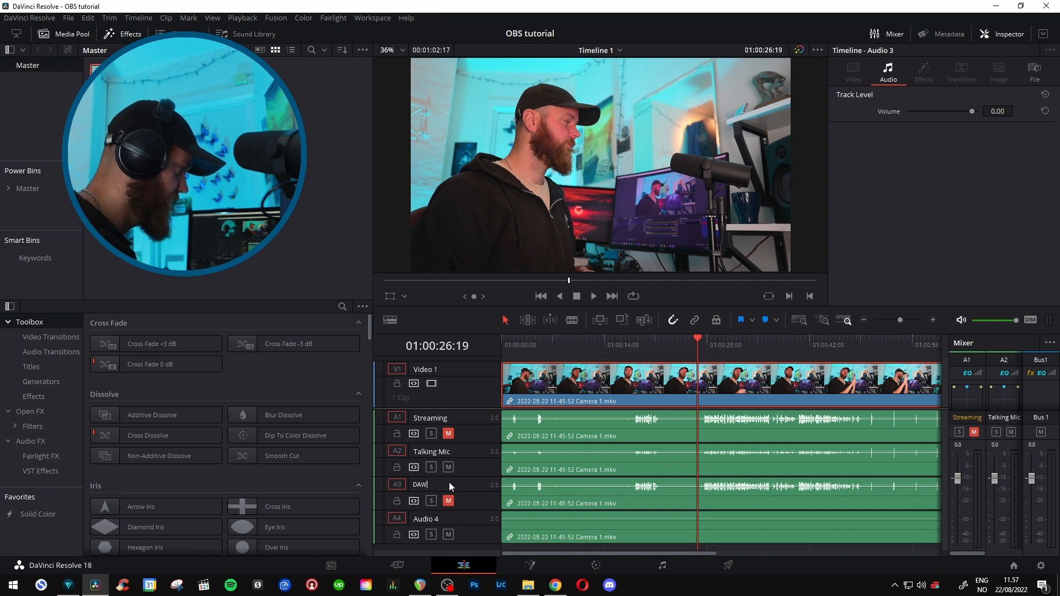
click(439, 518)
click(442, 519)
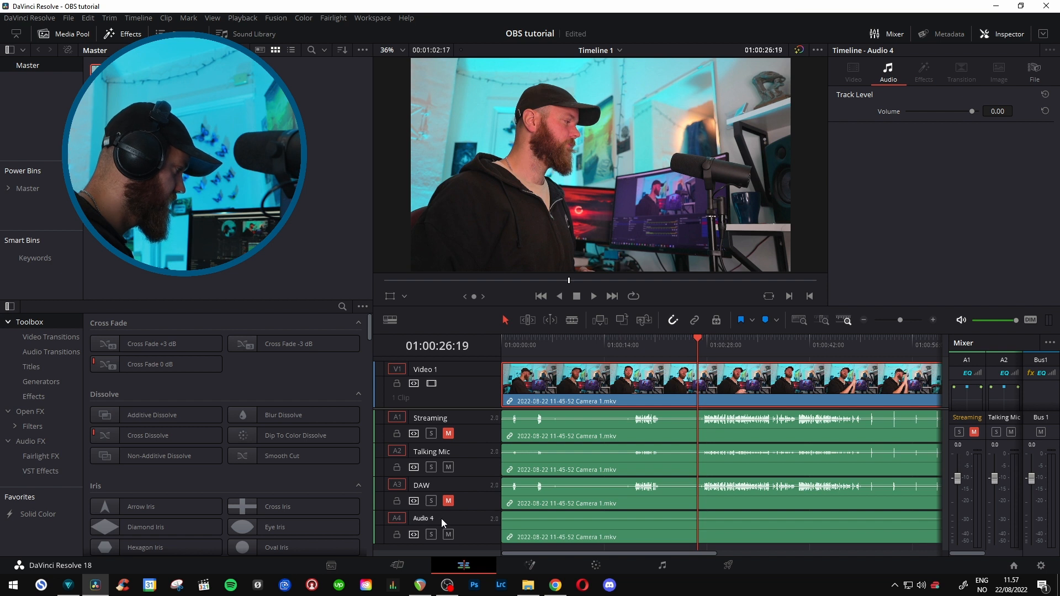
text(Deskt)
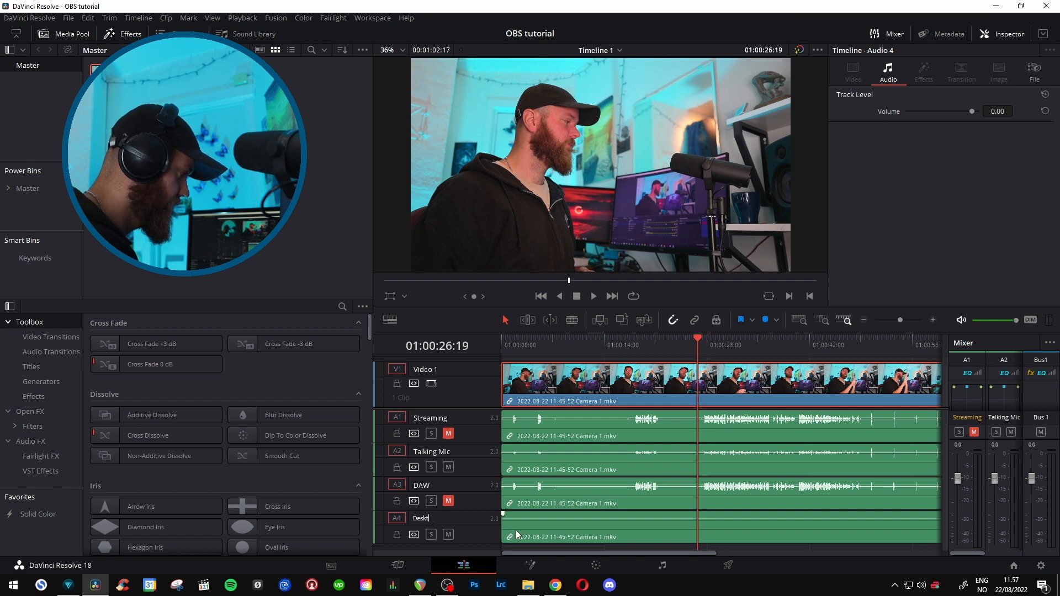
text(op audio)
key(Return)
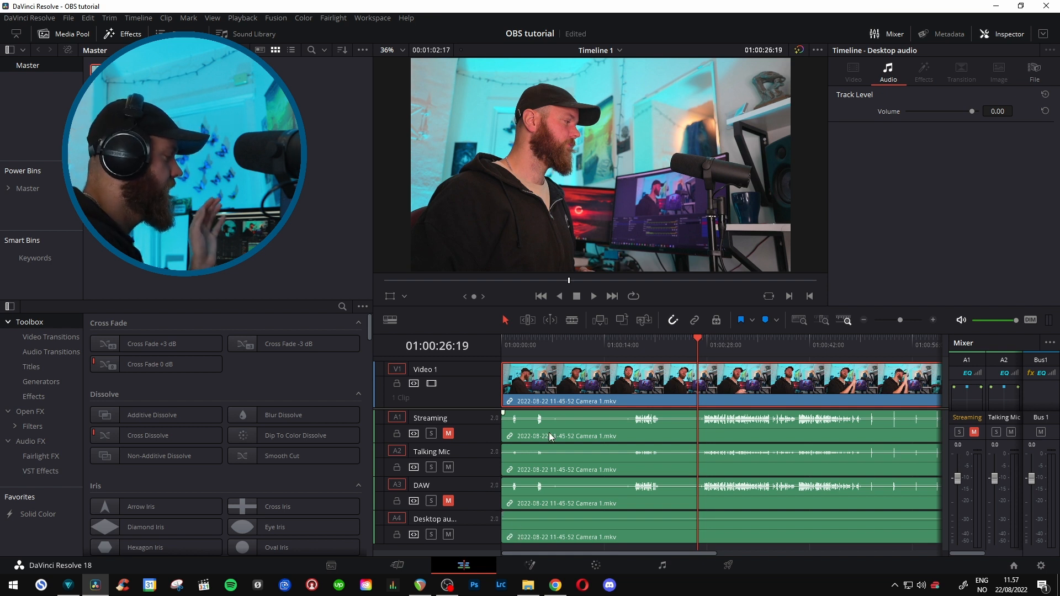
- Examine the recorded clips on the Streaming, Talking Mic, DAW and Desktop audio tracks
click(594, 432)
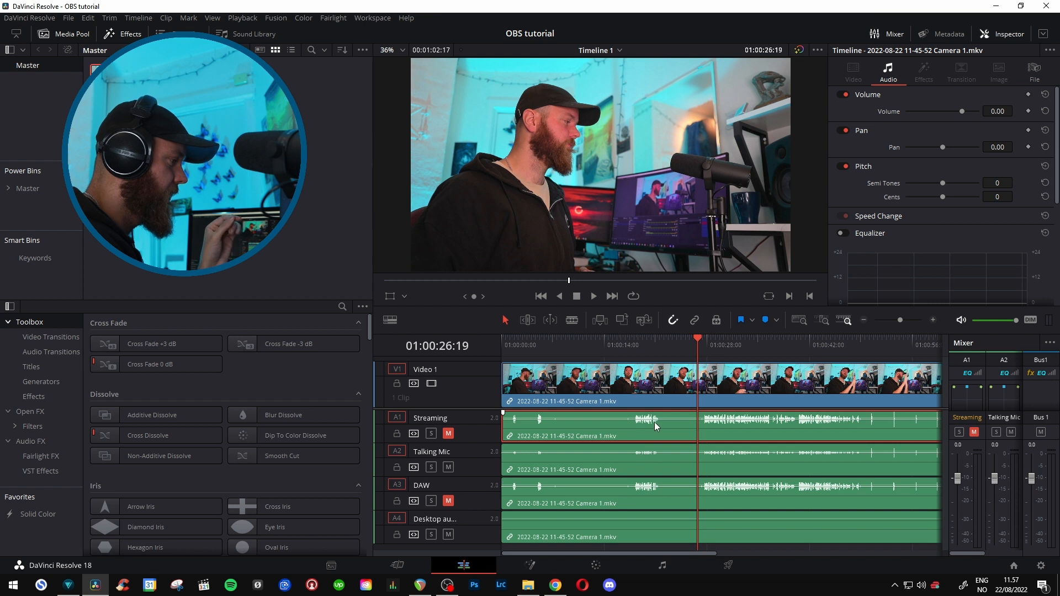
click(480, 460)
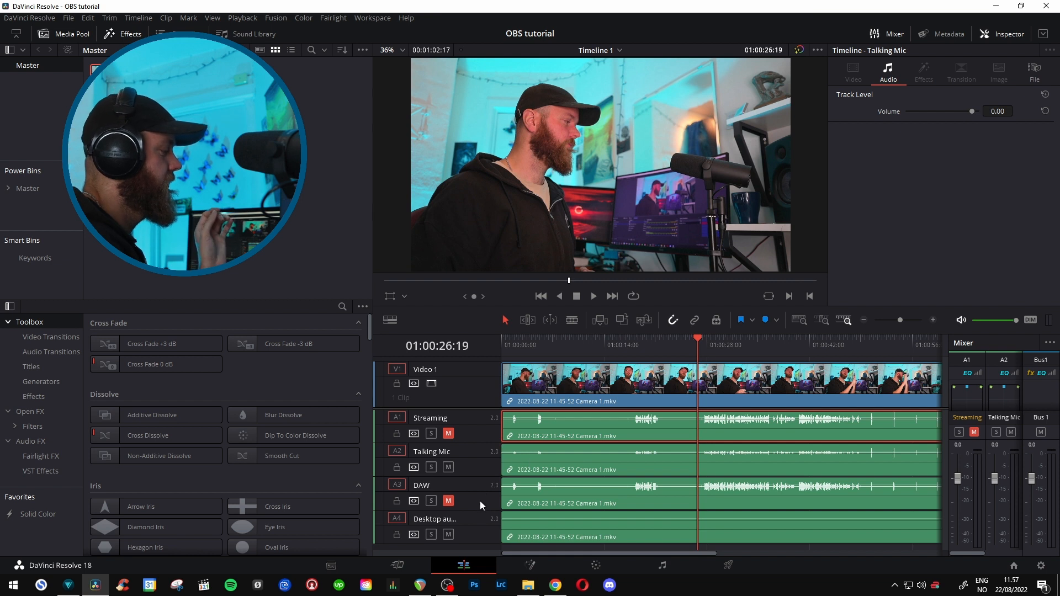
click(570, 525)
click(578, 484)
click(580, 462)
click(583, 433)
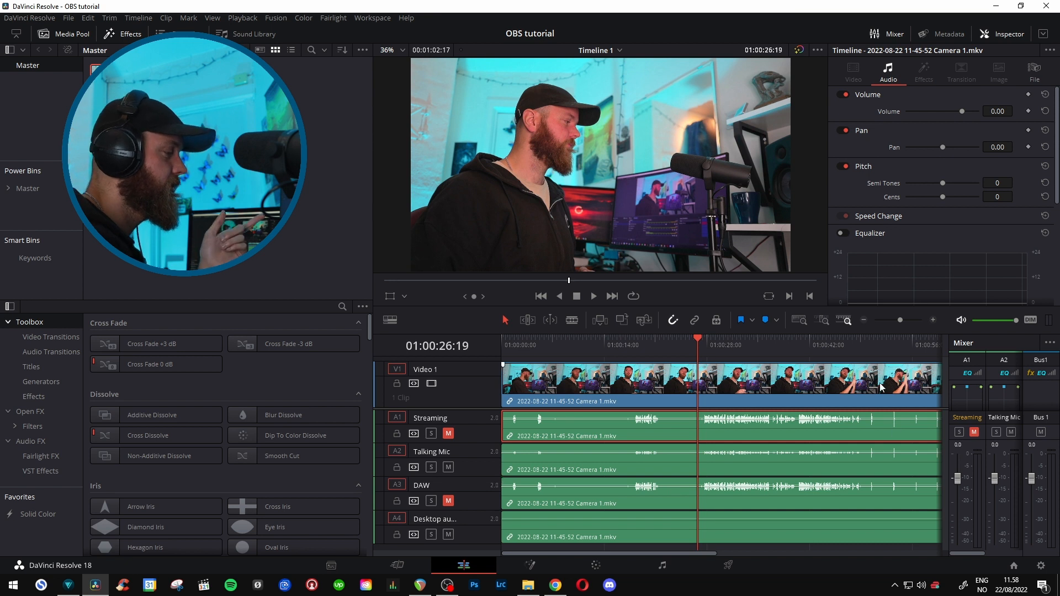
- Play the recorded footage from about 01:00:26:21 and stop among the claps at about 01:00:51:13
click(698, 337)
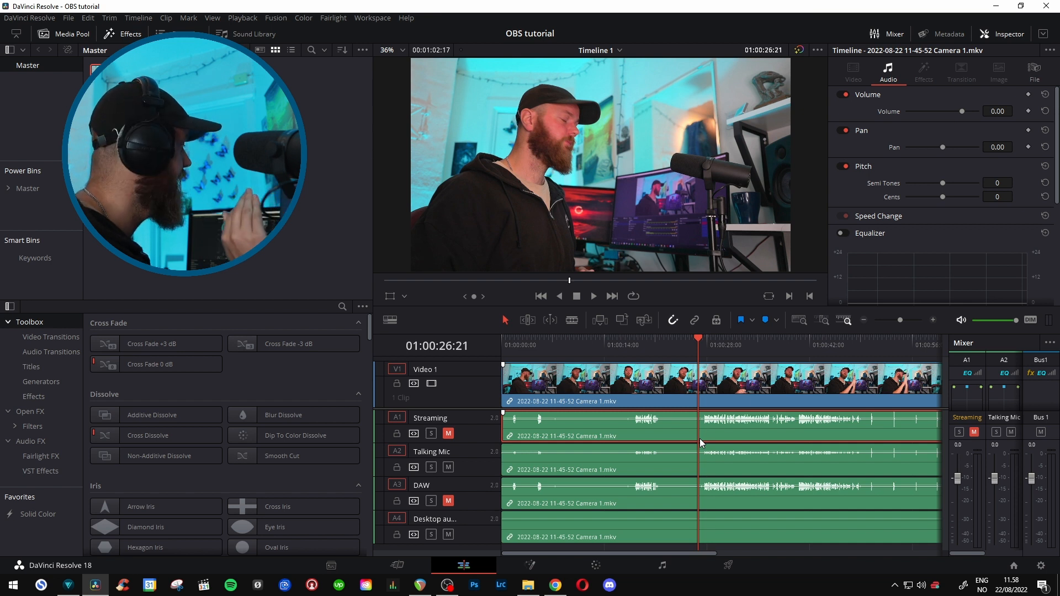
key(space)
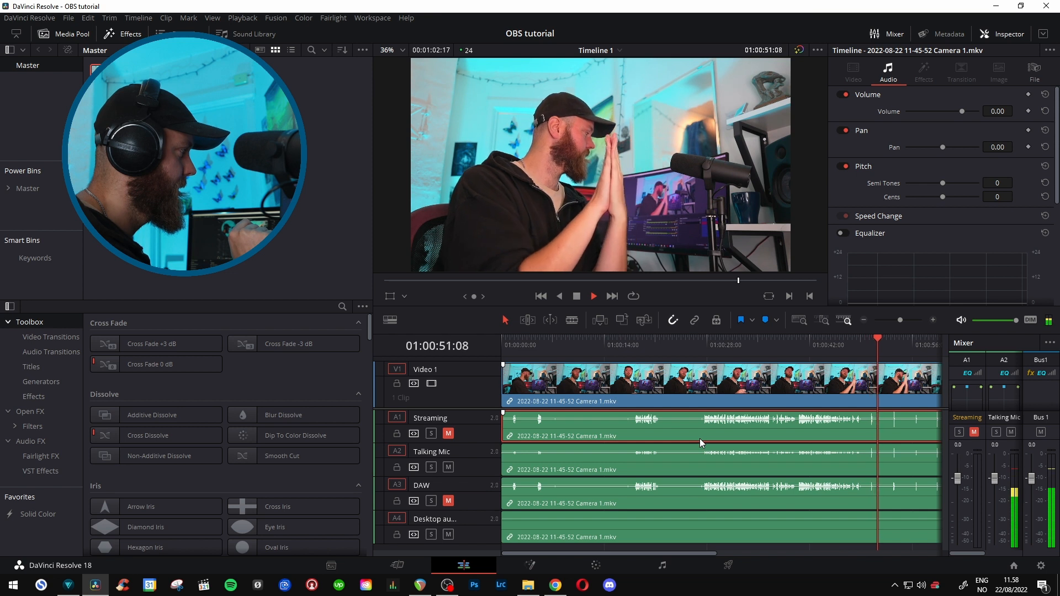
key(space)
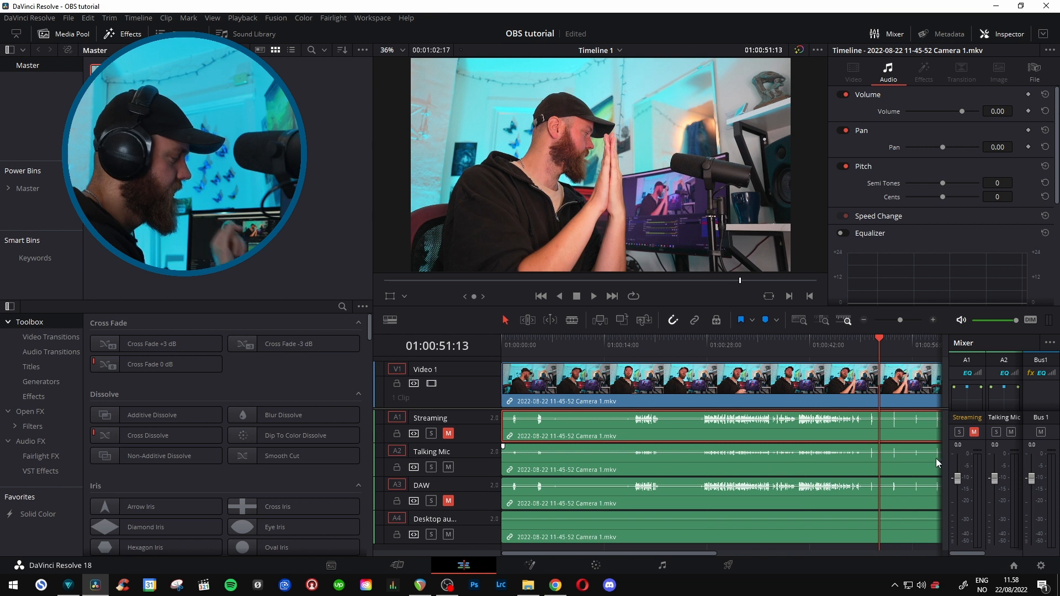
- Inspect the clap after 01:00:50:10 frame by frame, comparing the hands with the audio waveforms
scroll(892, 463, up, 2)
scroll(744, 458, up, 4)
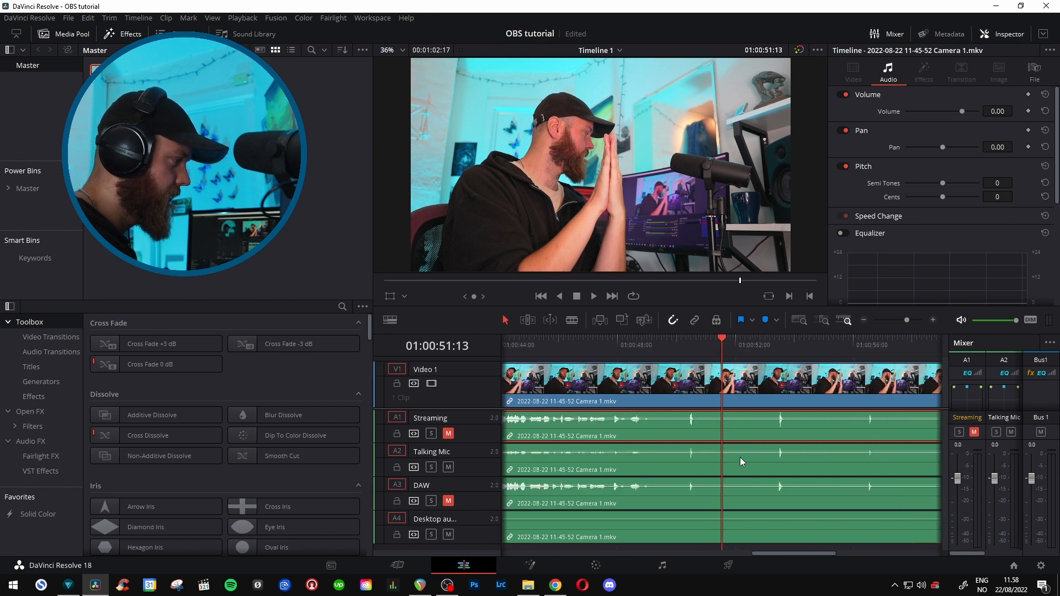
scroll(660, 462, up, 1)
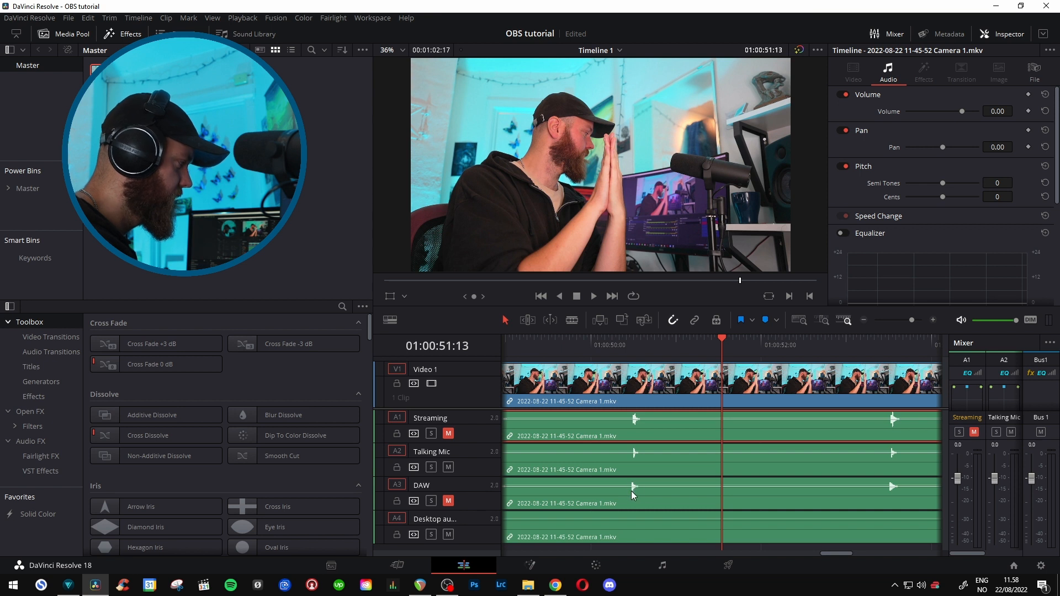
click(628, 345)
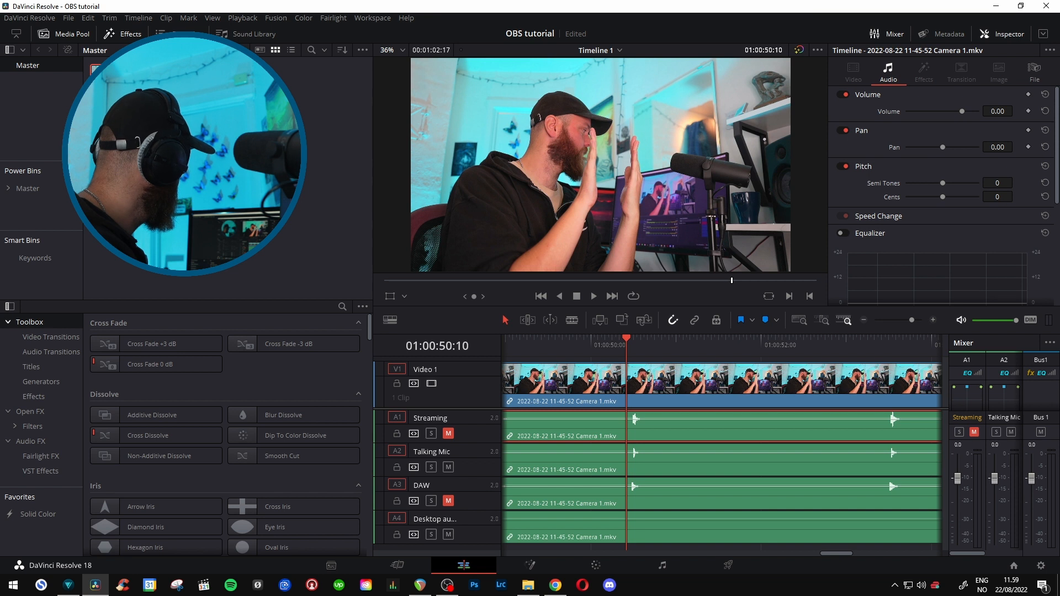
key(Right)
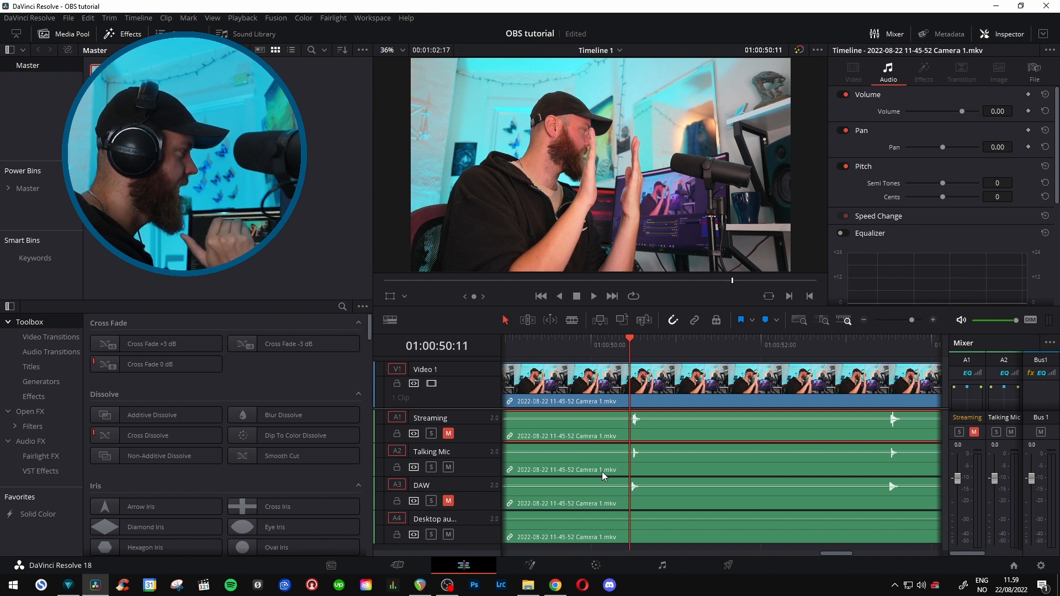
key(Right)
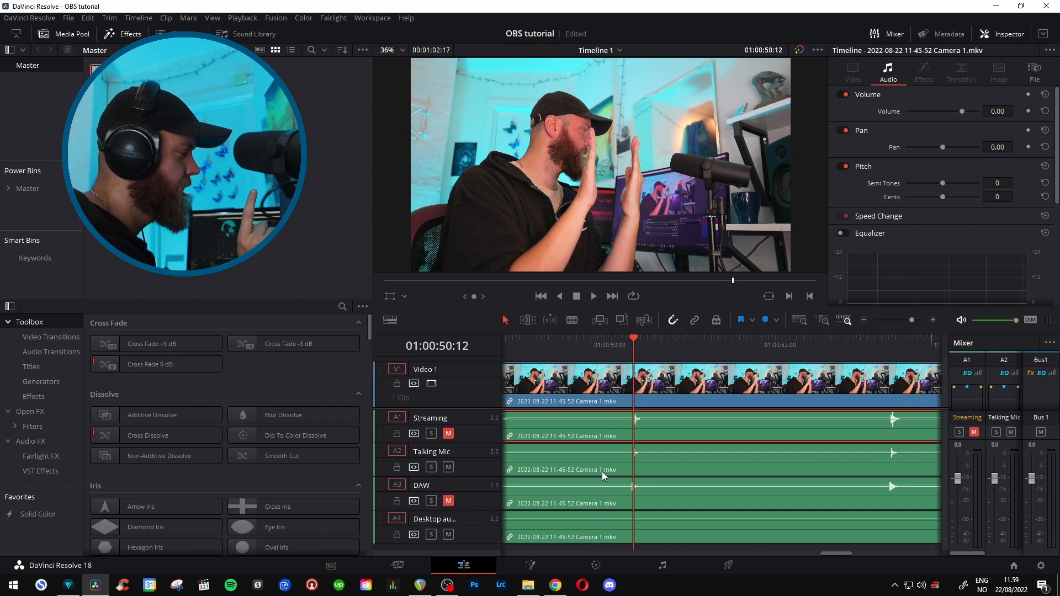
key(Left)
key(Right)
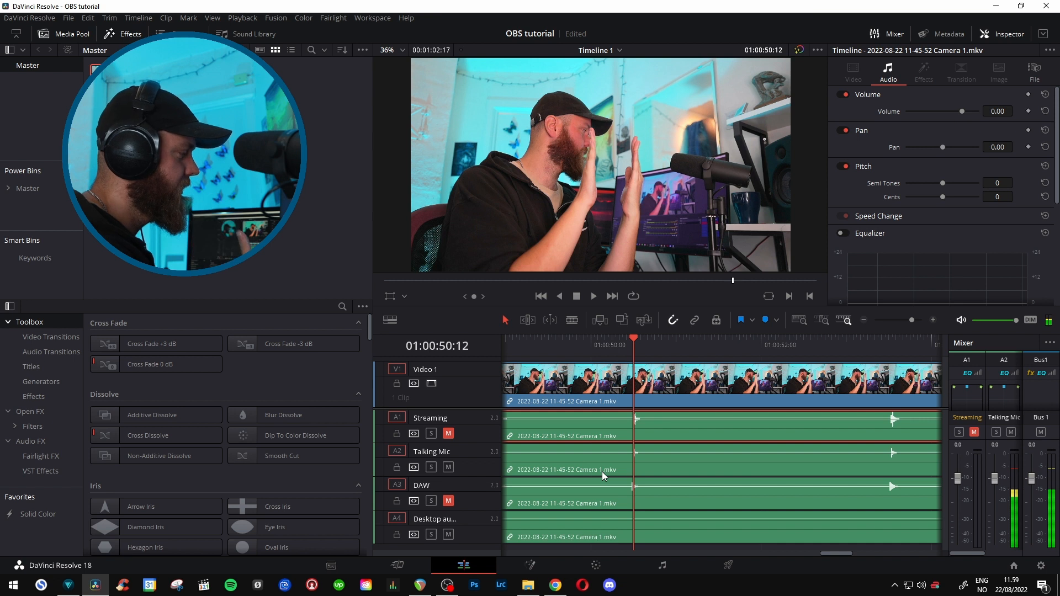
key(Left)
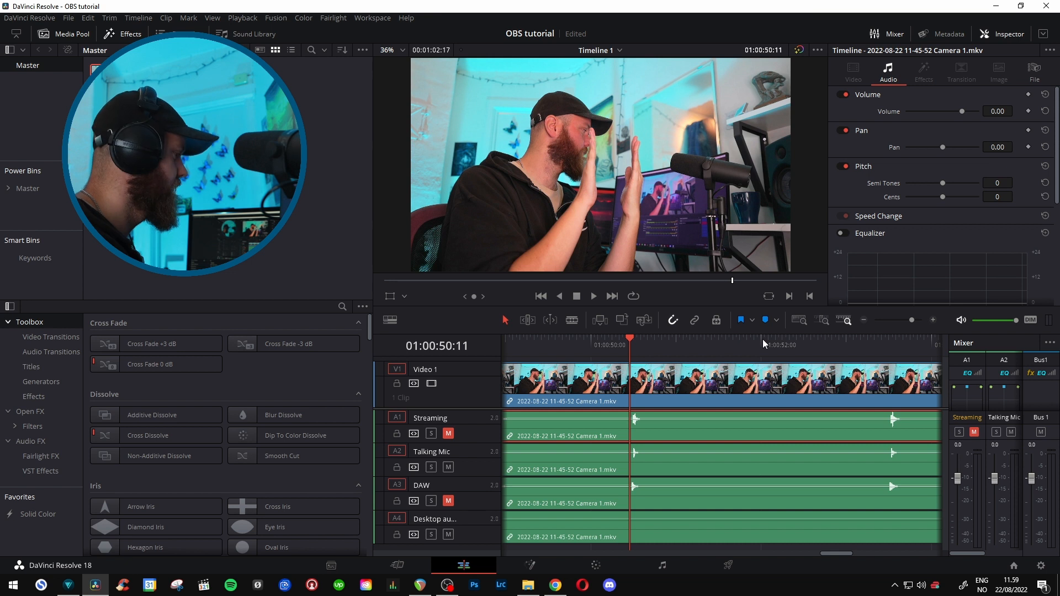
- Play through the clap, and step back and forth over its frames to check the sync, ending at 01:00:50:10
key(space)
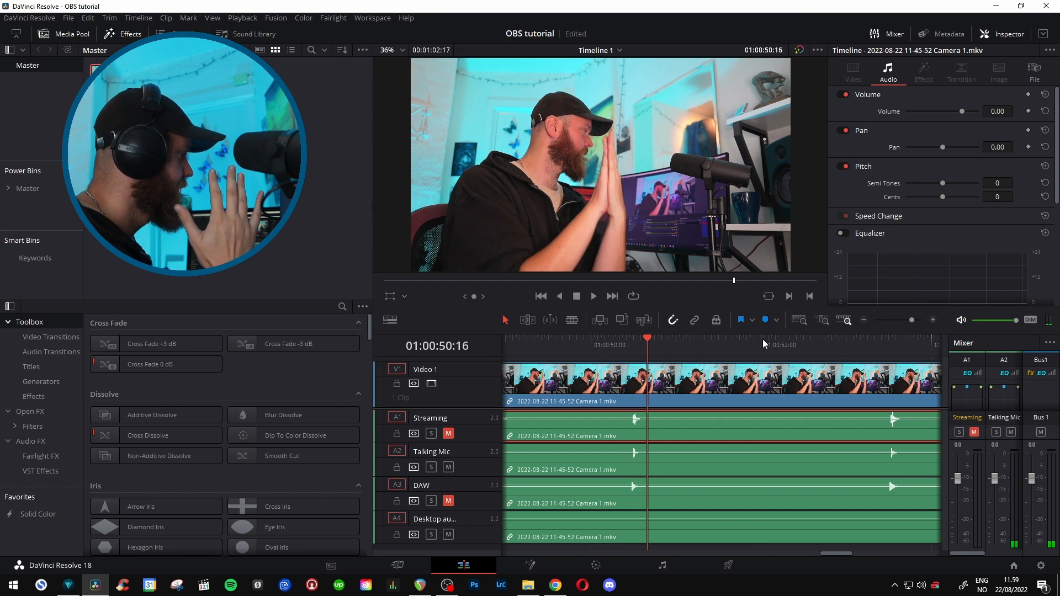
key(Left)
key(Right)
key(Left)
key(Left)
key(Right)
key(Right)
key(Left)
key(Right)
key(Right)
key(Left)
key(Left)
key(Left)
key(Left)
key(Left)
key(Left)
key(Left)
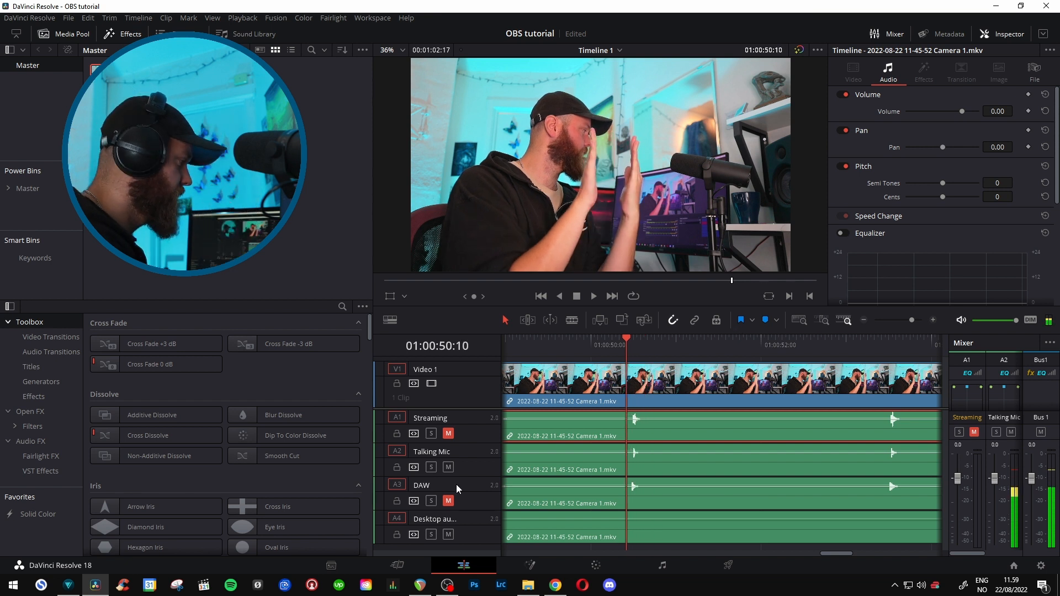
- Unmute the DAW track, mute the Talking Mic track, and recheck the clap's sync around 01:00:50:11
click(448, 501)
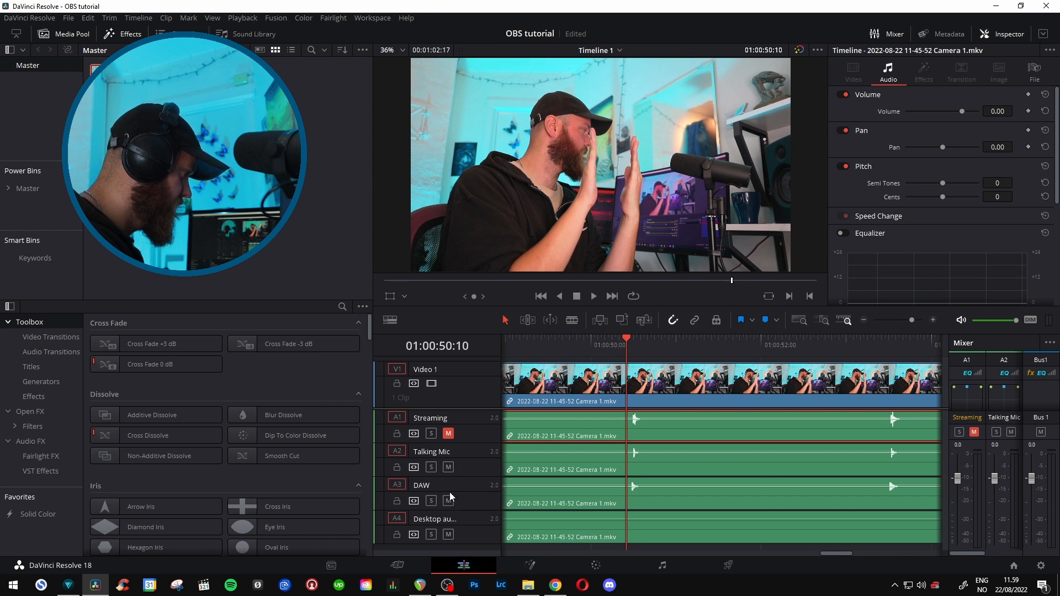
click(448, 467)
key(Right)
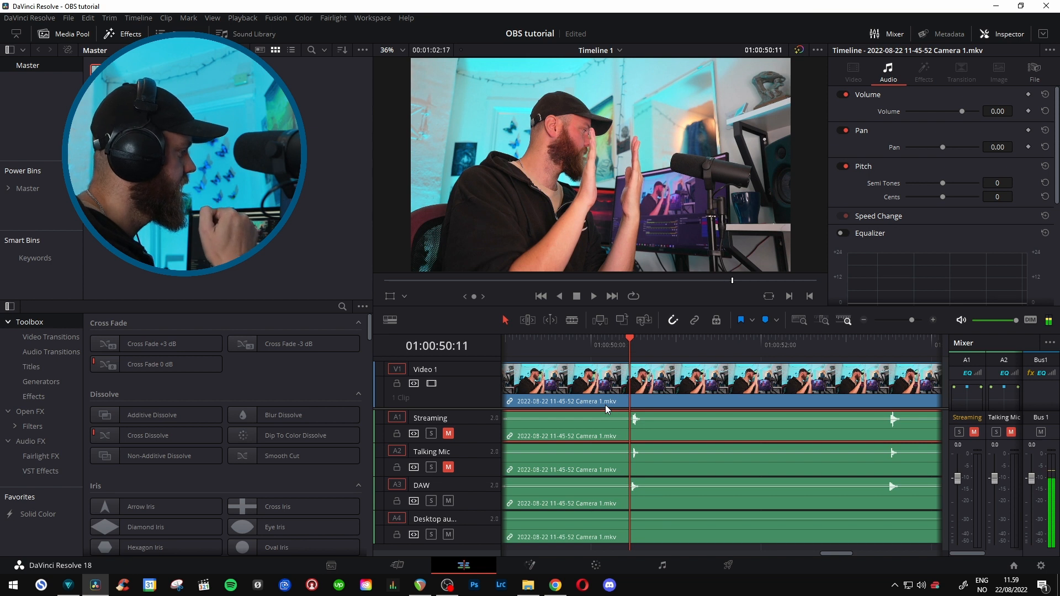
key(Left)
key(Right)
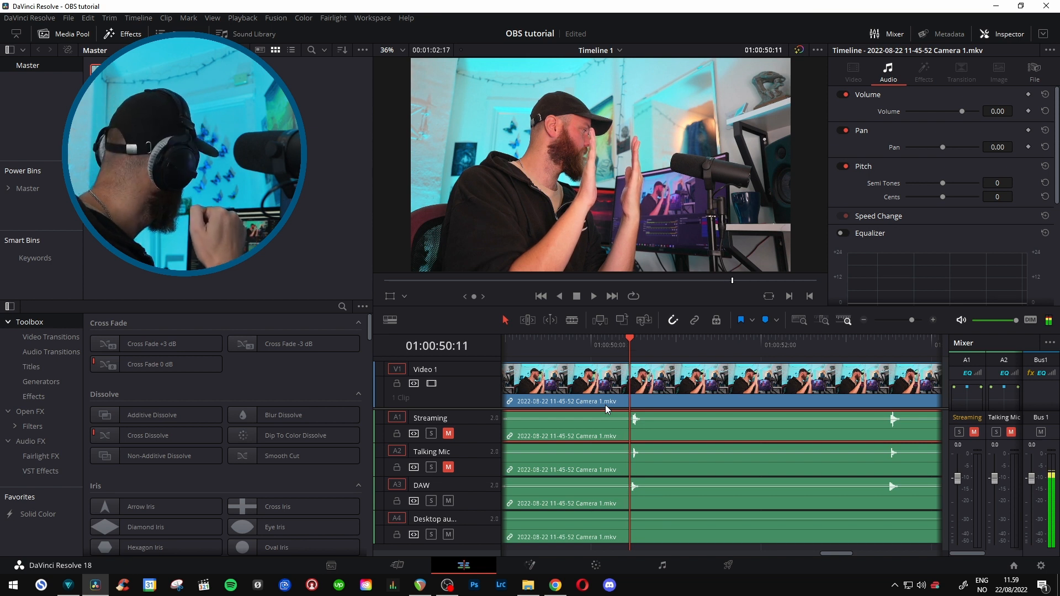
- Advance frame by frame from 01:00:50:11 to the hands meeting at 01:00:50:15, and undo the Talking Mic mute
key(Right)
key(Right)
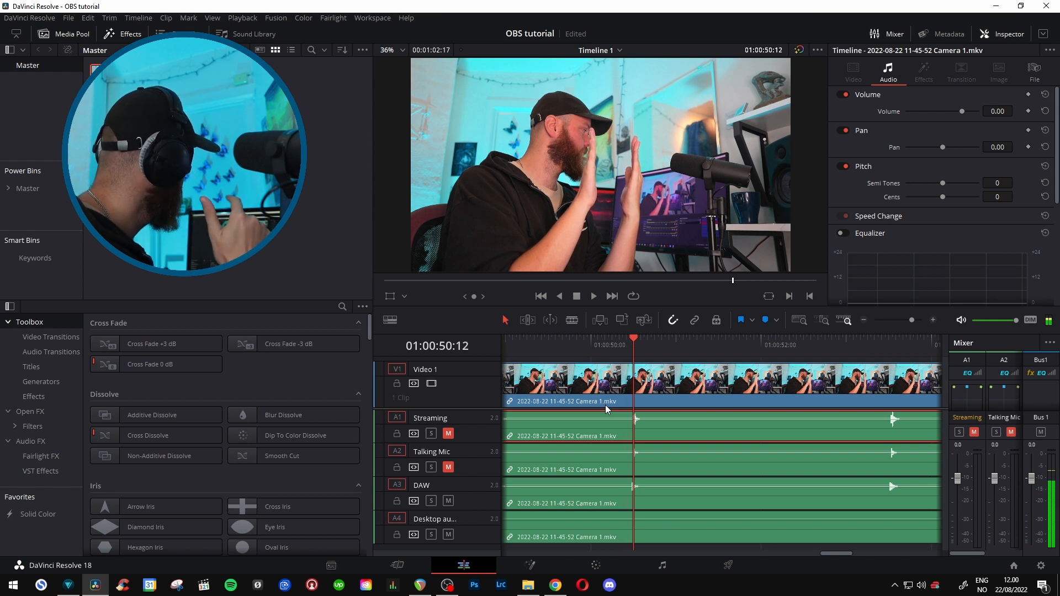
key(Right)
key(Right)
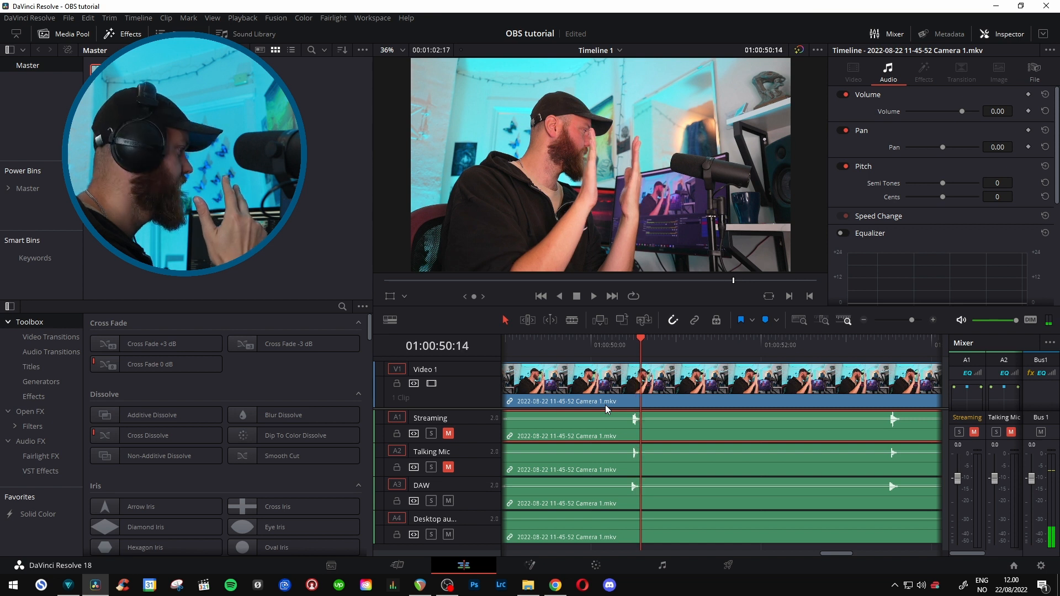
key(ctrl+z)
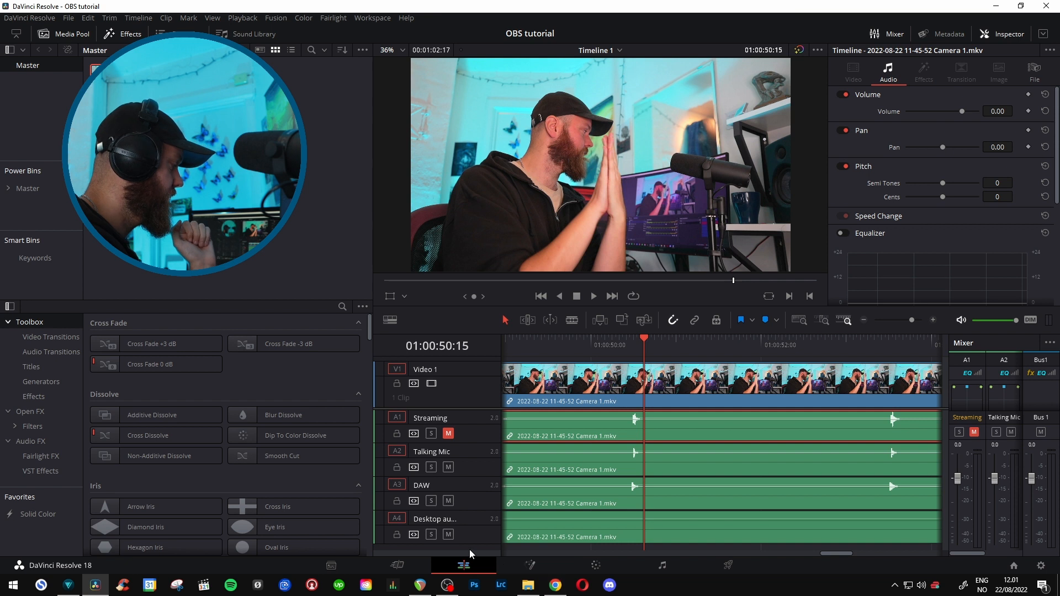
- Open Calculator, divide 5 frames by 24 to get the delay in seconds, and highlight the result's first three decimals
key(XF86Calculator)
click(463, 391)
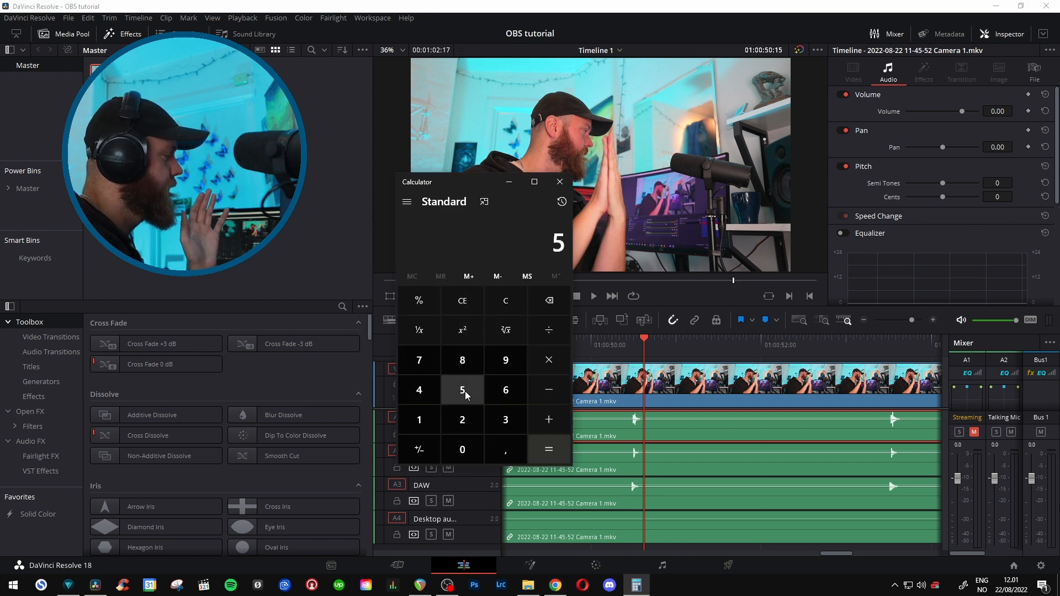
click(549, 330)
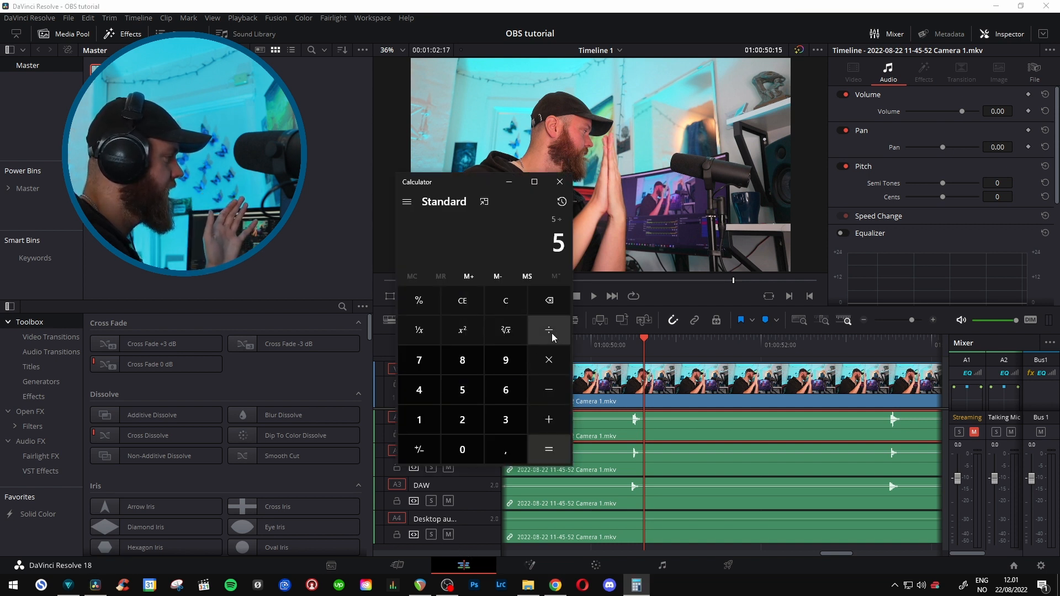
click(463, 414)
click(419, 390)
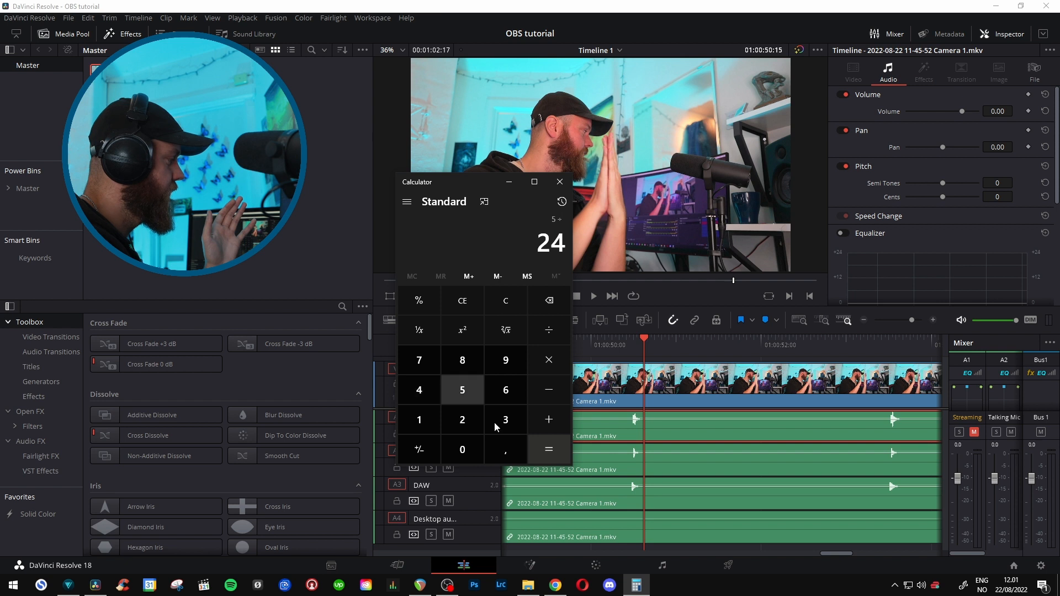
click(549, 450)
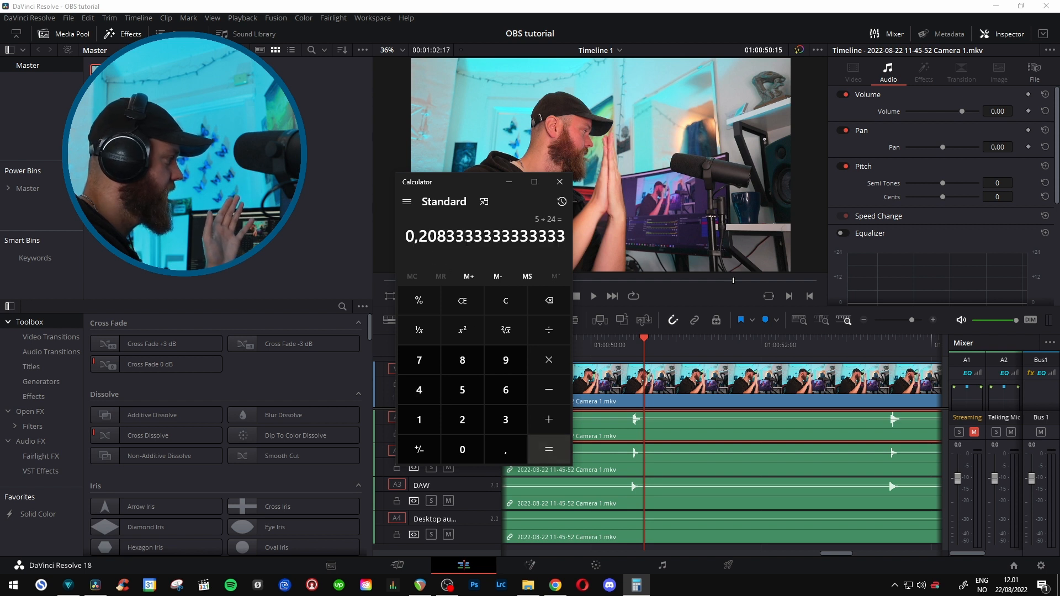
drag(418, 237, 445, 238)
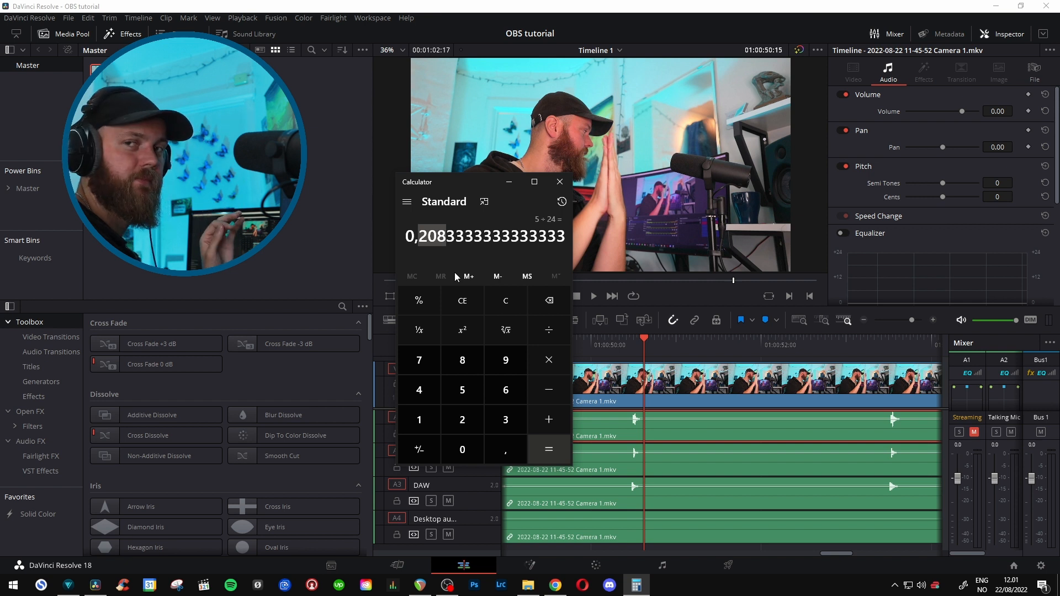
- Multiply the 24 fps result by 1000 to convert it to milliseconds, and highlight its whole-number part
click(549, 361)
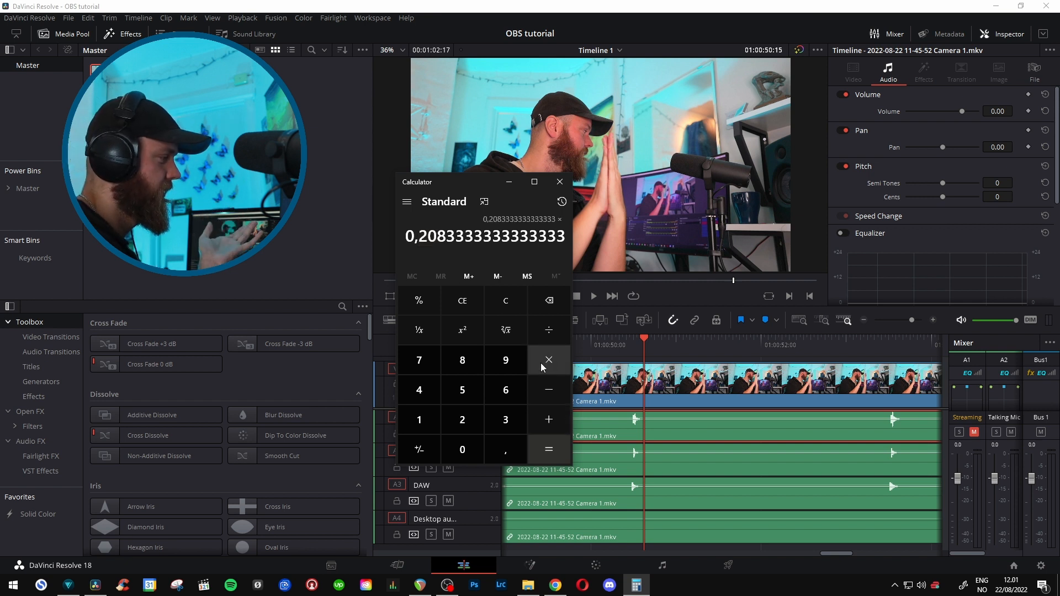
click(419, 419)
click(463, 452)
double_click(463, 452)
click(549, 449)
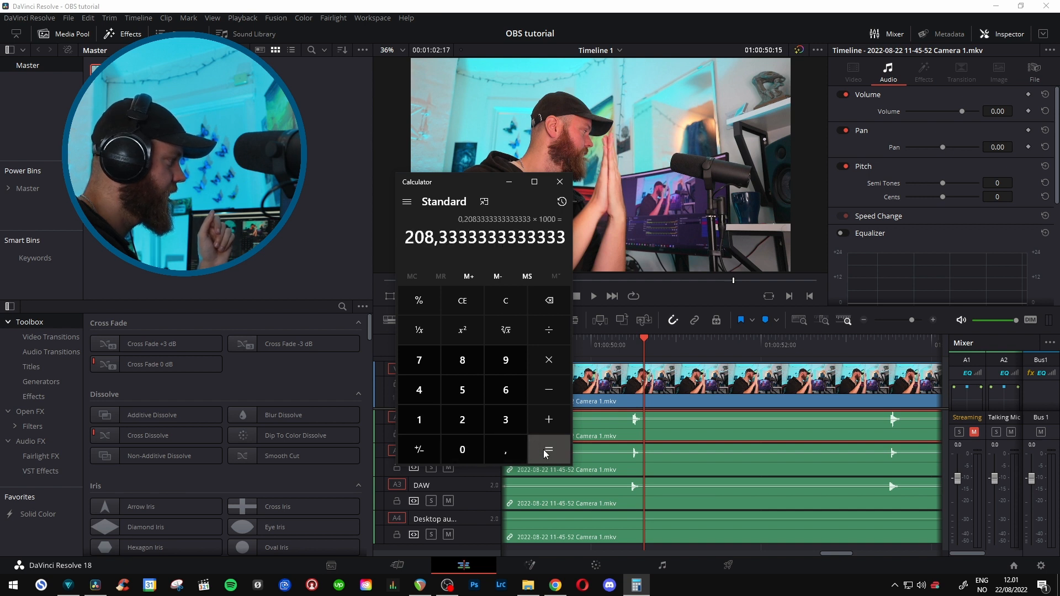
drag(408, 241, 434, 241)
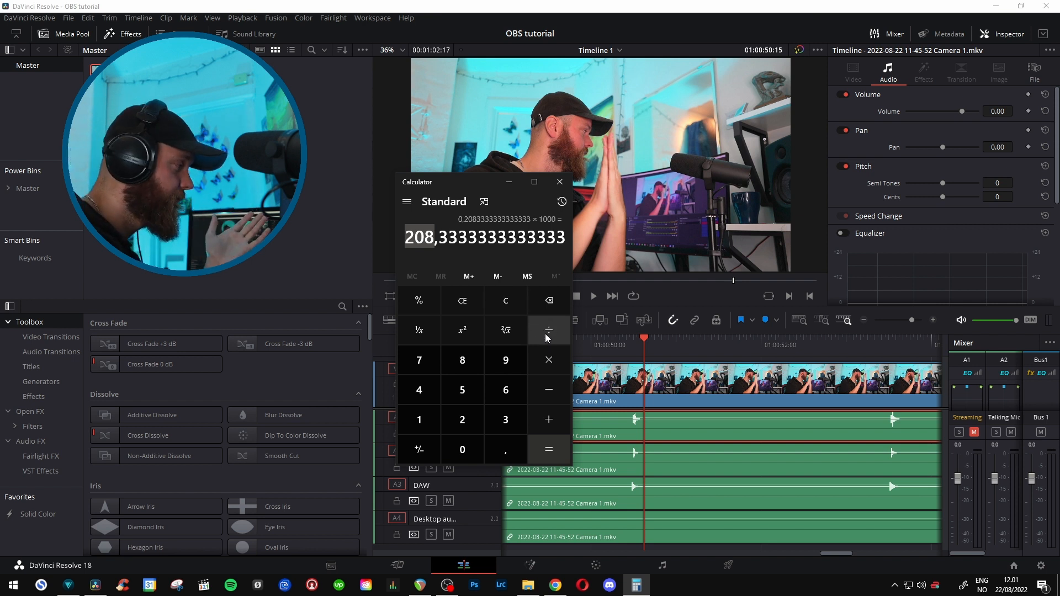
- Clear the calculation and divide 5 by 60 to get the same frame delay at 60 fps
click(505, 300)
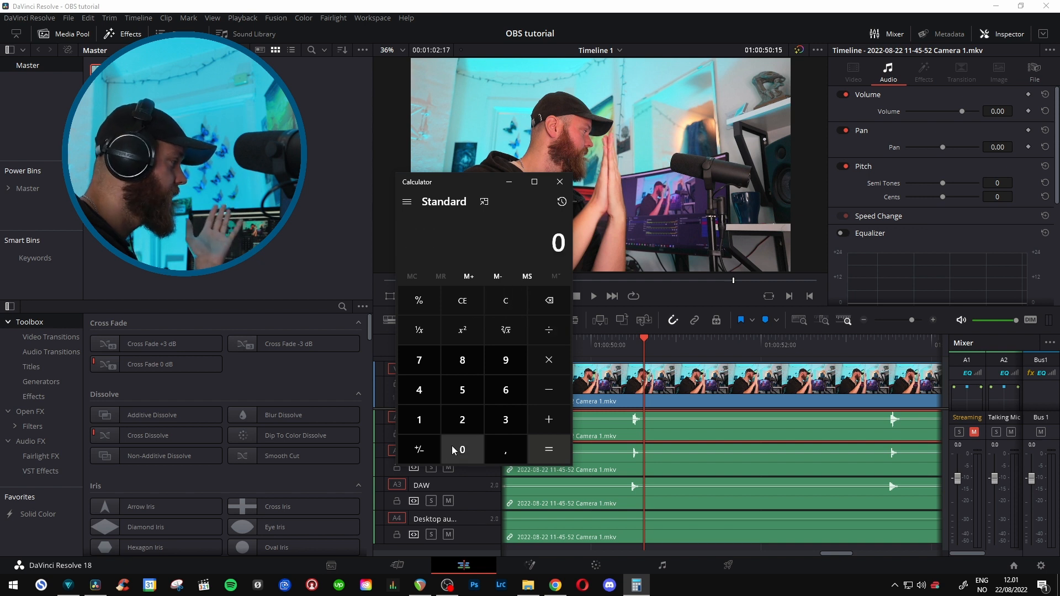
click(475, 395)
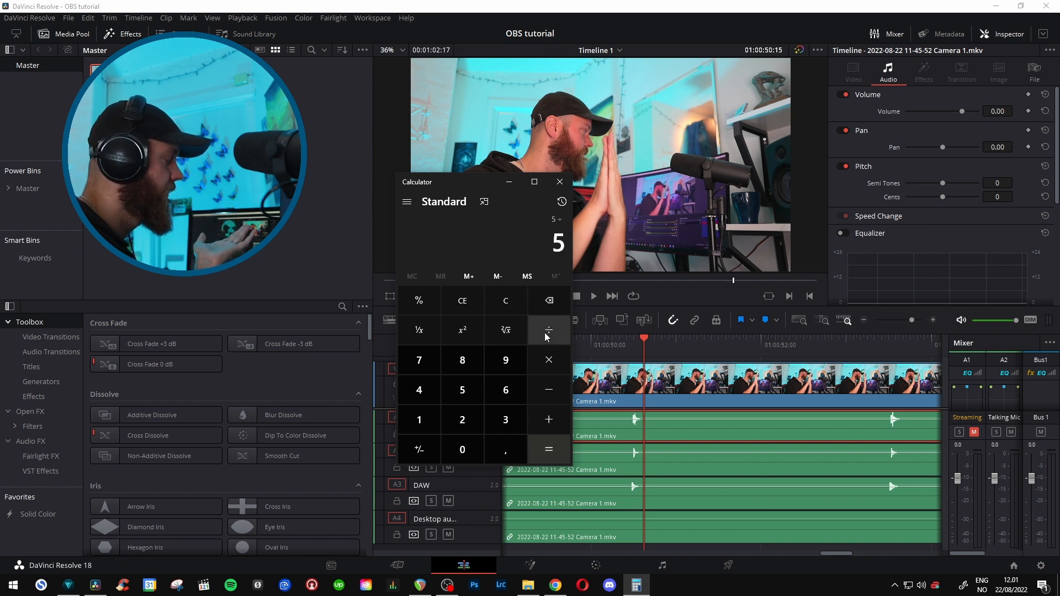
click(505, 389)
click(467, 449)
click(548, 449)
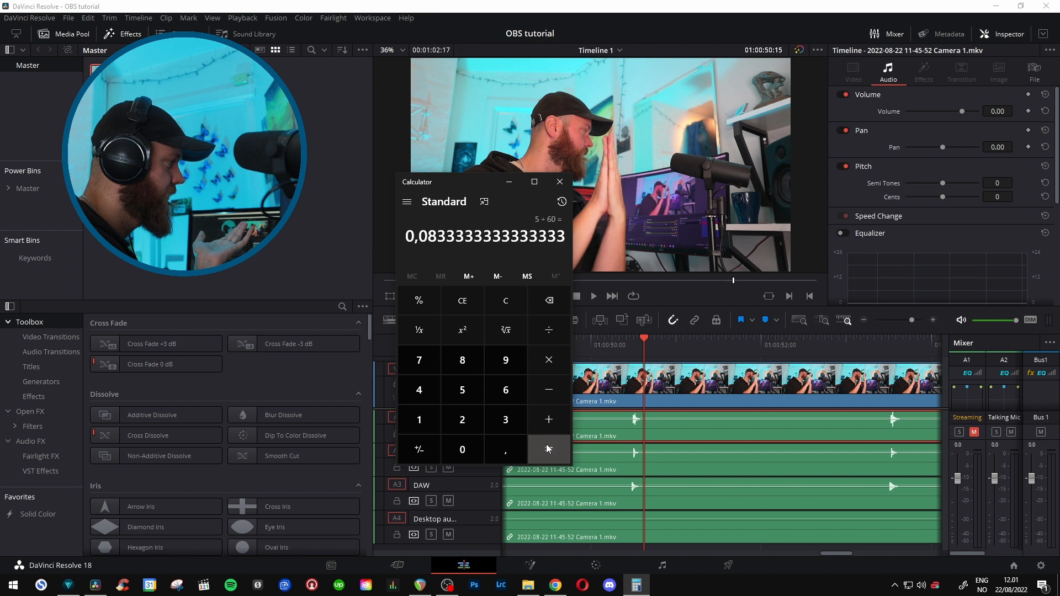
- Multiply the 60 fps result by 1000 to convert it to milliseconds, and highlight its whole-number part
click(549, 360)
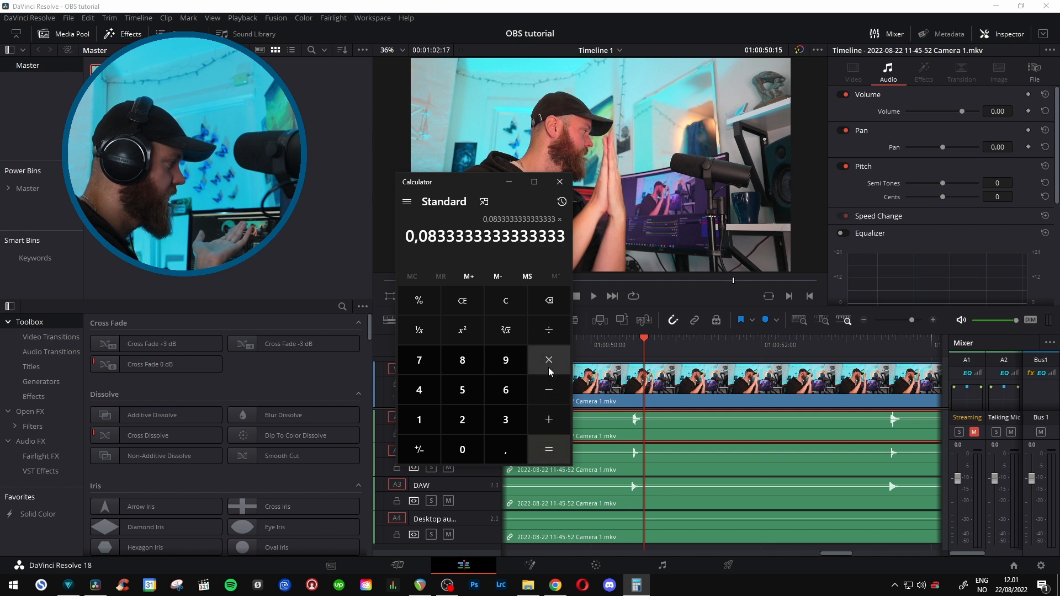
click(417, 420)
click(463, 451)
click(463, 450)
click(462, 451)
click(549, 450)
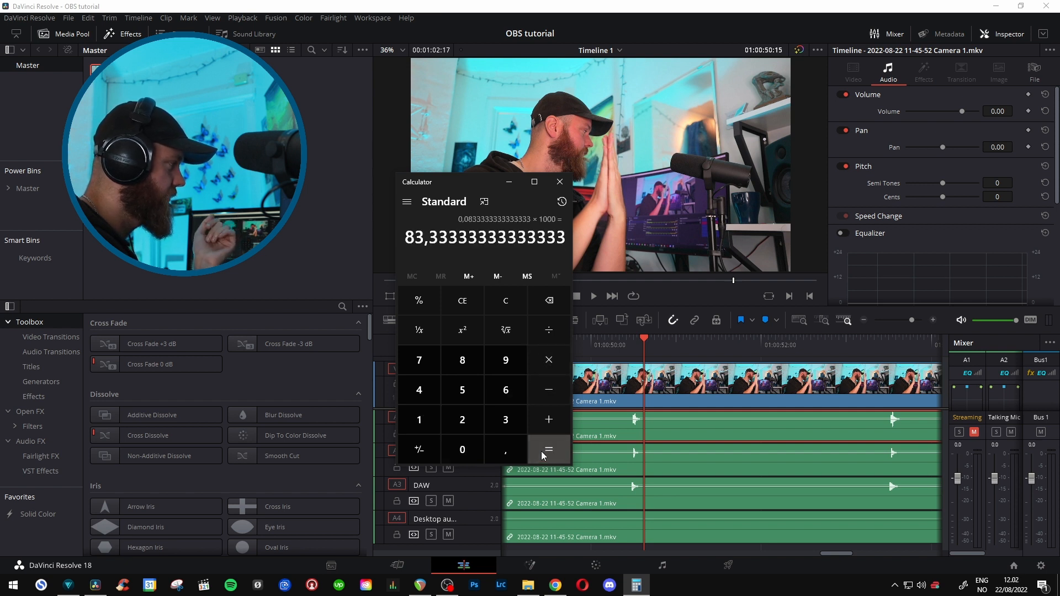
drag(409, 243, 423, 244)
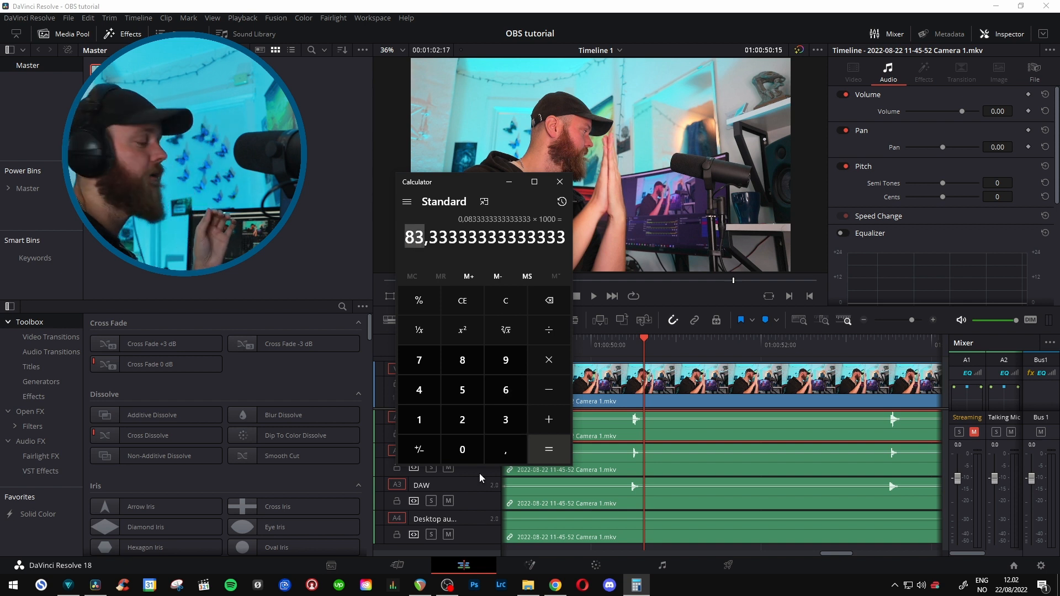
- Switch to OBS, open the Advanced Audio Properties from the DAW source, and move the dialog clear of the webcam picture
mouse_move(448, 586)
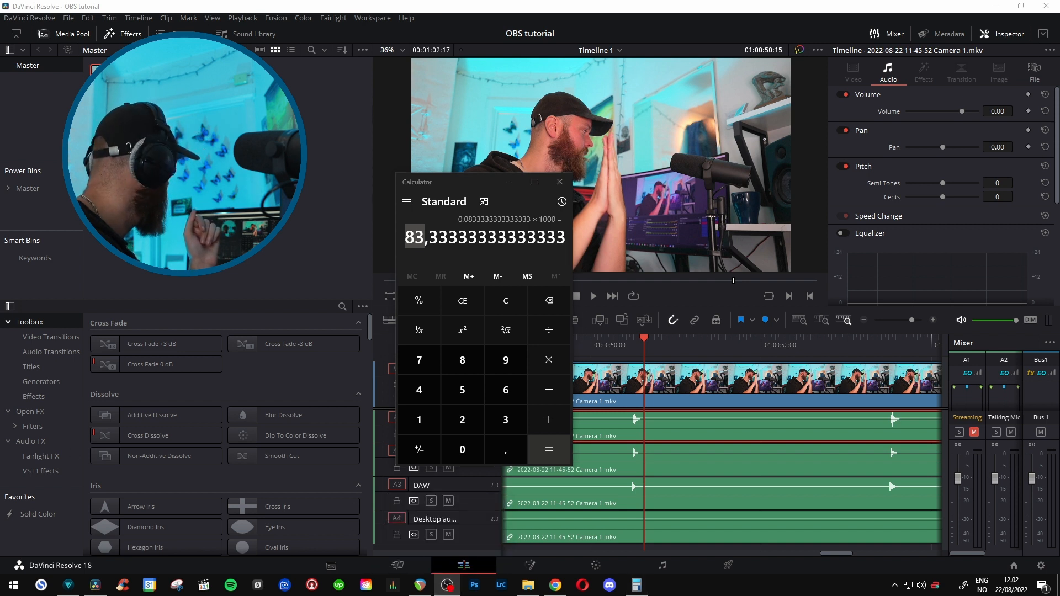
drag(0, 386, 531, 0)
drag(353, 127, 752, 294)
click(741, 181)
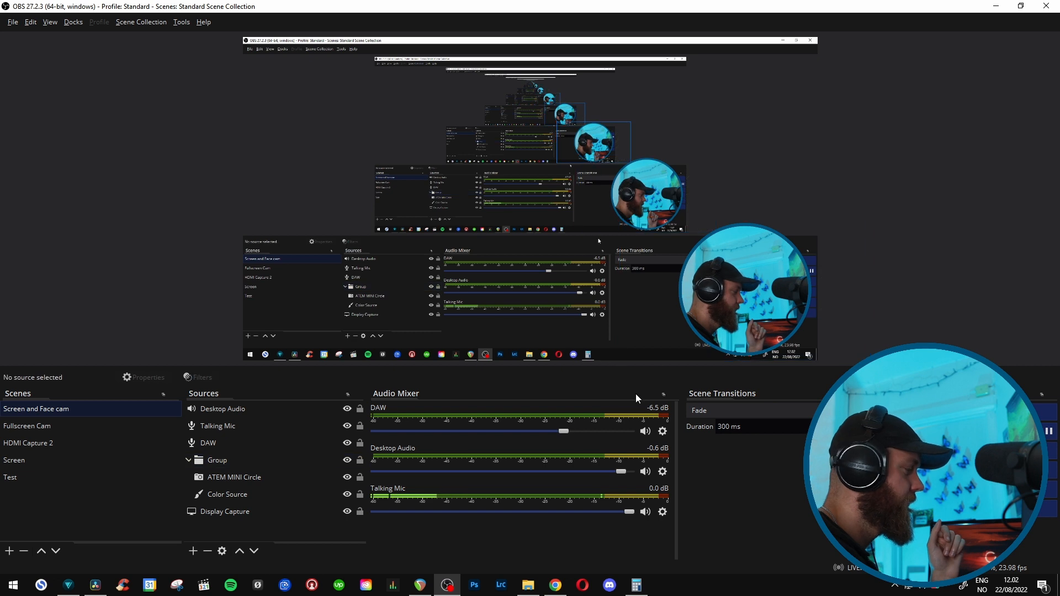
click(662, 431)
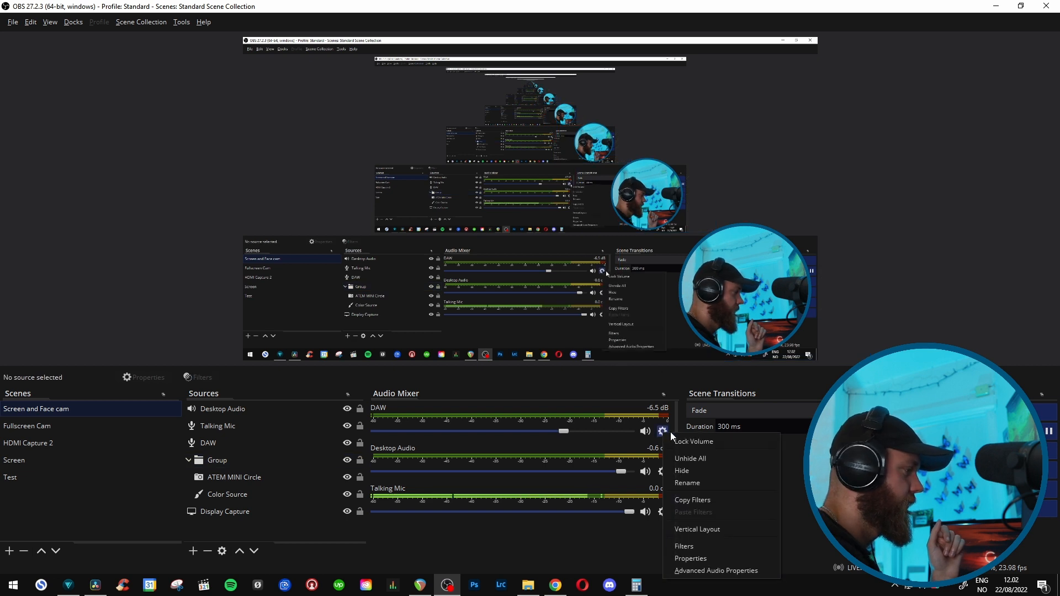
click(700, 572)
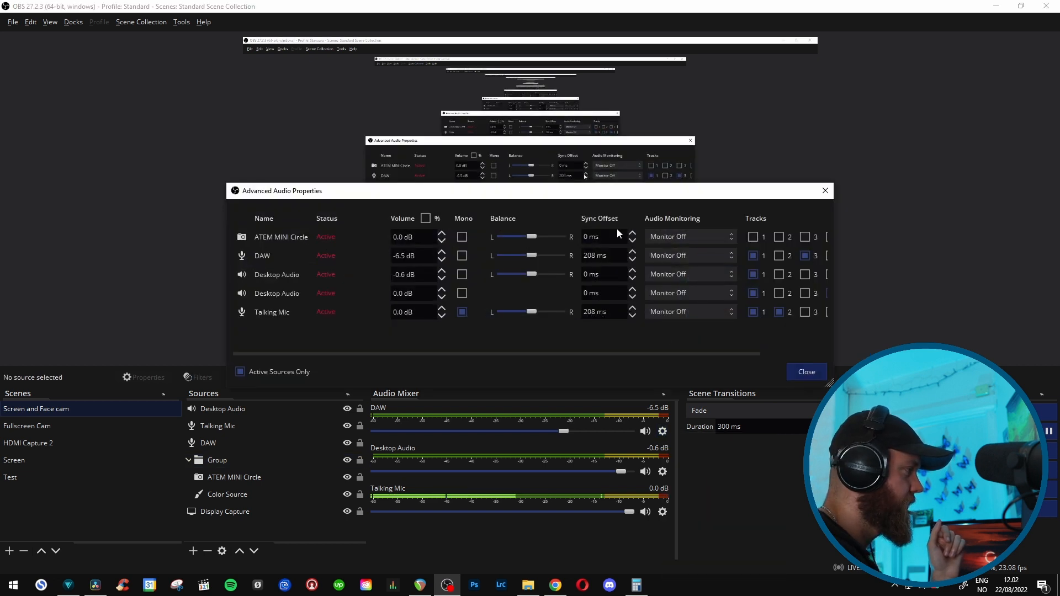
drag(595, 198, 453, 72)
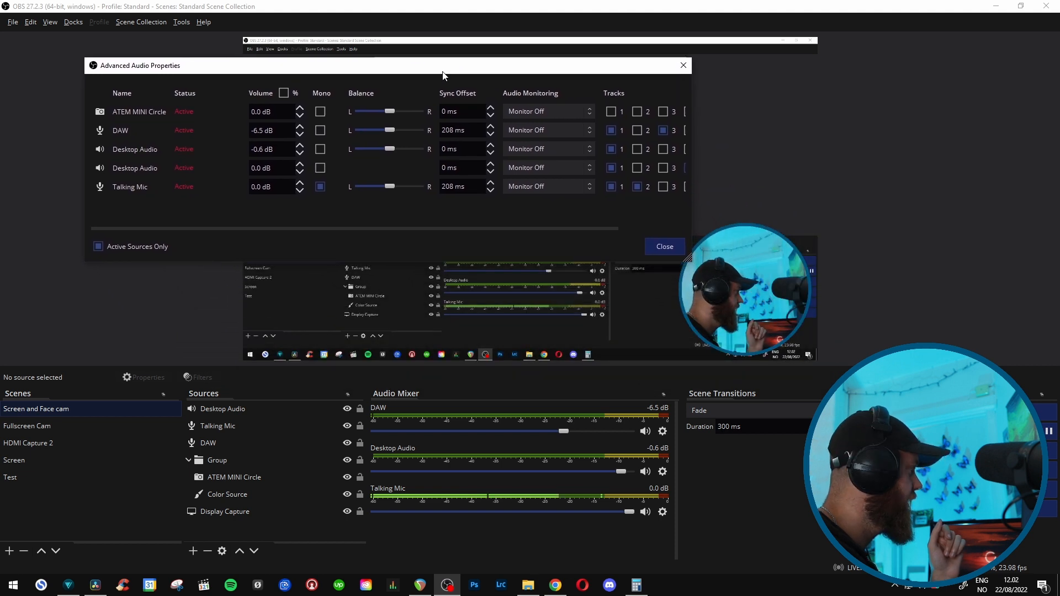